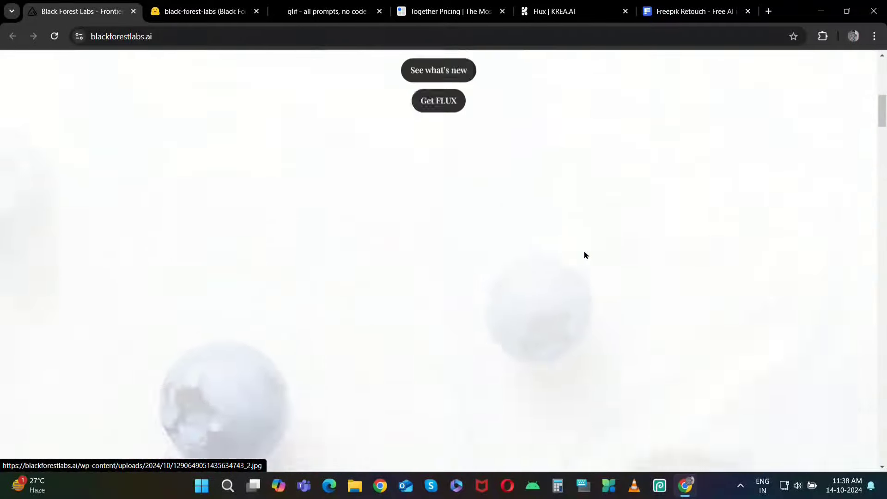
- Look over the Black Forest Labs home page, from the FLUX1.1 PRO header through the sample gallery to the Get FLUX variants
{"action": "scroll", "coordinate": [584, 255], "scroll_direction": "down", "scroll_amount": 10}
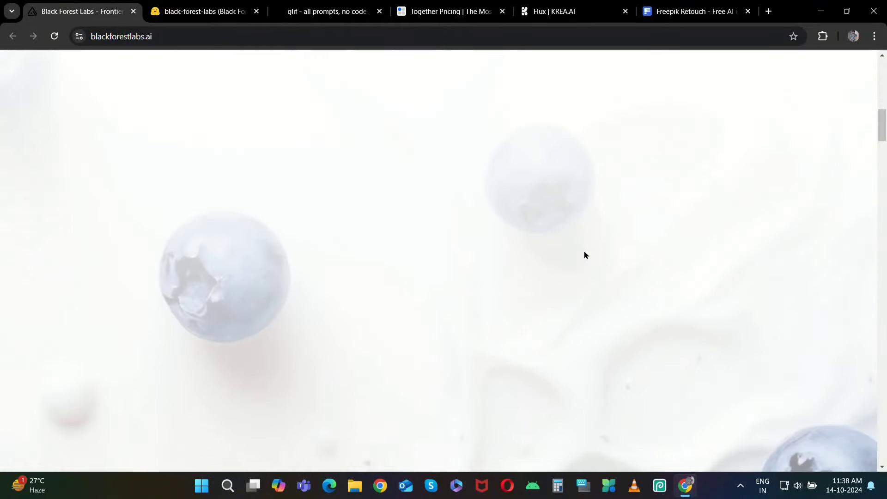
{"action": "scroll", "coordinate": [583, 254], "scroll_direction": "up", "scroll_amount": 10}
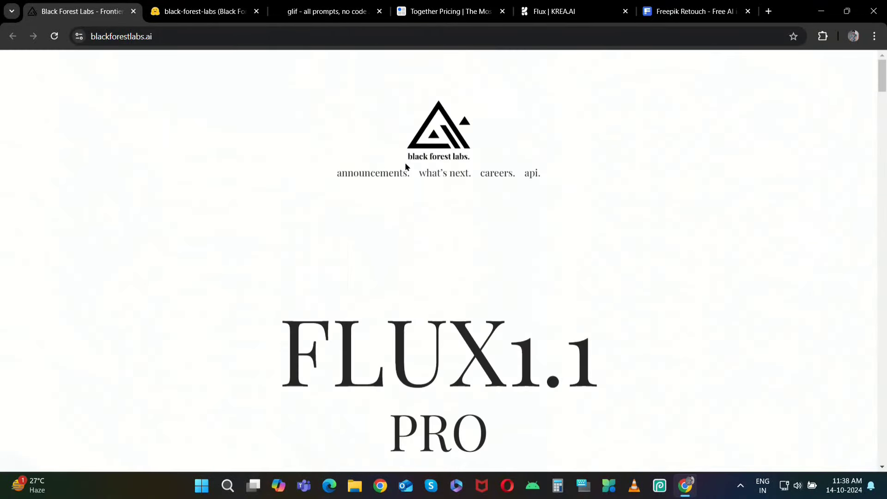
{"action": "scroll", "coordinate": [573, 343], "scroll_direction": "down", "scroll_amount": 15}
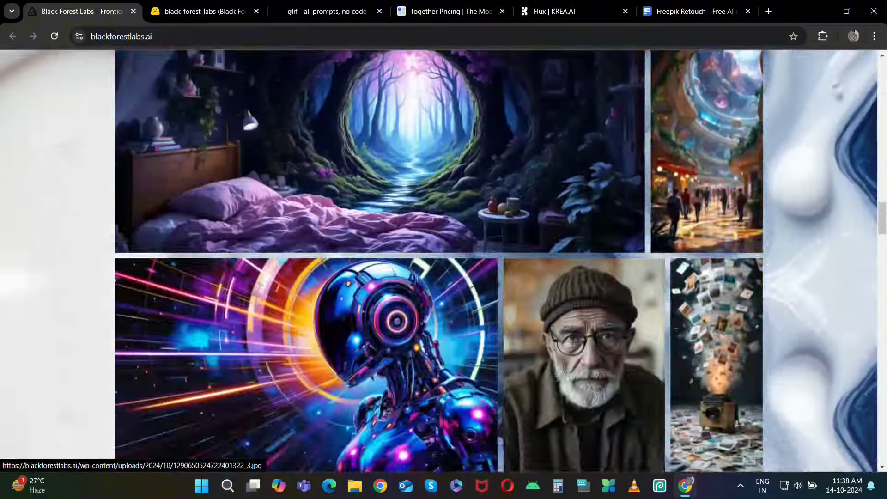
{"action": "scroll", "coordinate": [572, 342], "scroll_direction": "down", "scroll_amount": 20}
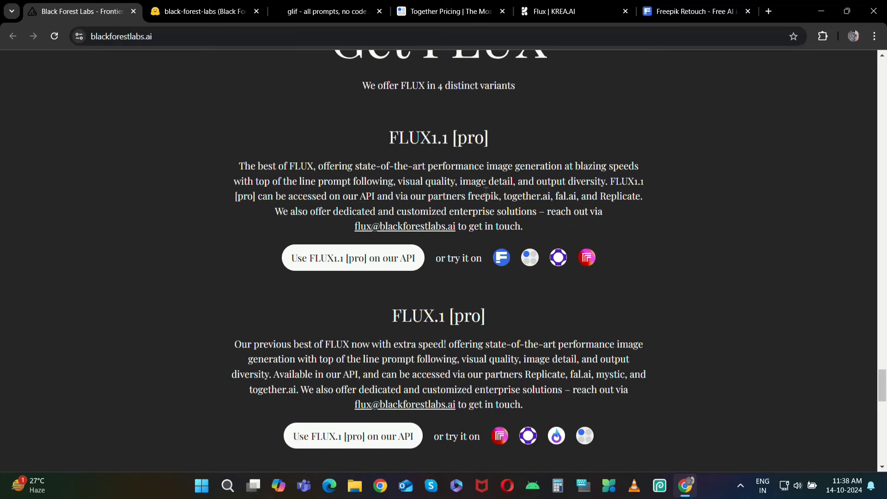
- Open the FLUX.1 [dev] Space from the Black Forest Labs page on Hugging Face and expand its advanced settings
{"action": "left_click", "coordinate": [227, 4]}
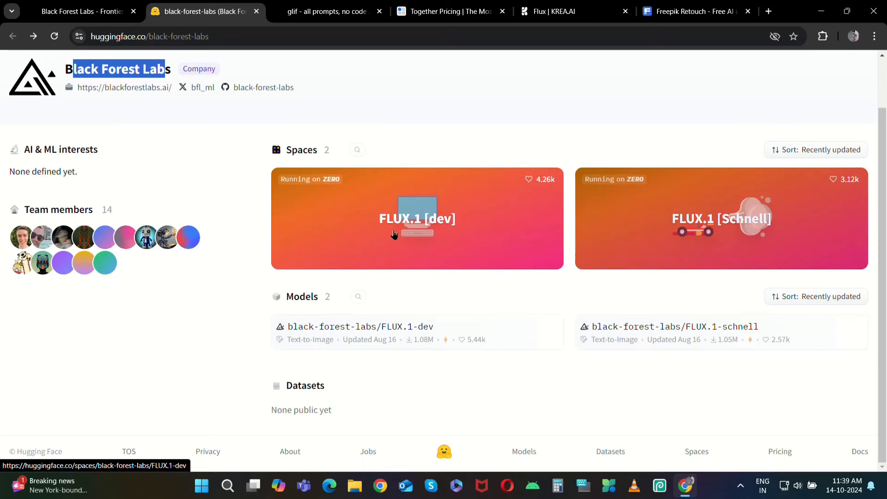
{"action": "left_click", "coordinate": [394, 235]}
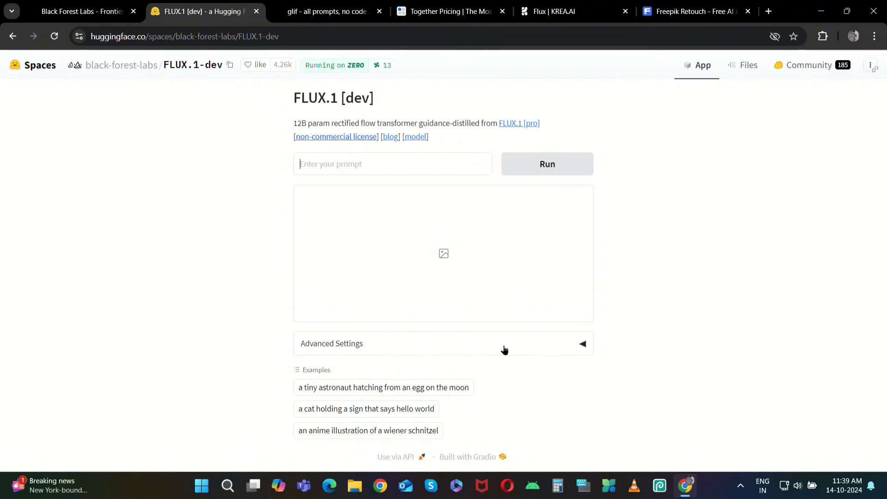
{"action": "left_click", "coordinate": [570, 345]}
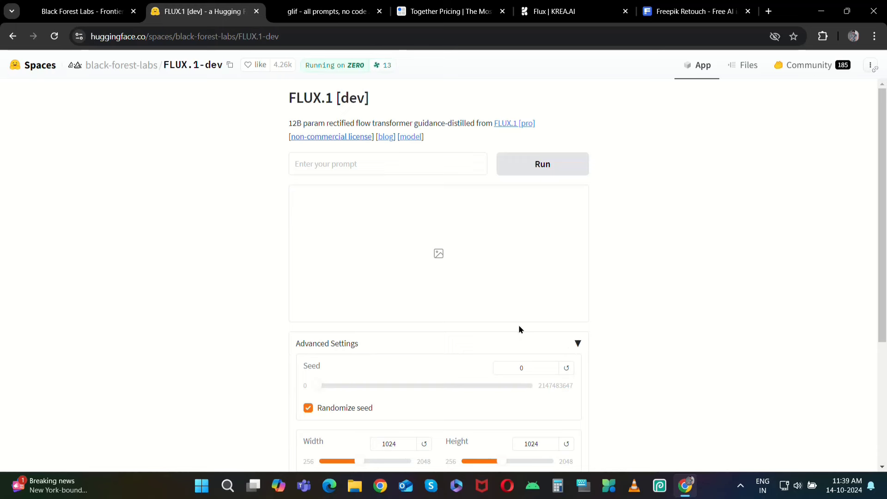
{"action": "scroll", "coordinate": [518, 327], "scroll_direction": "down", "scroll_amount": 4}
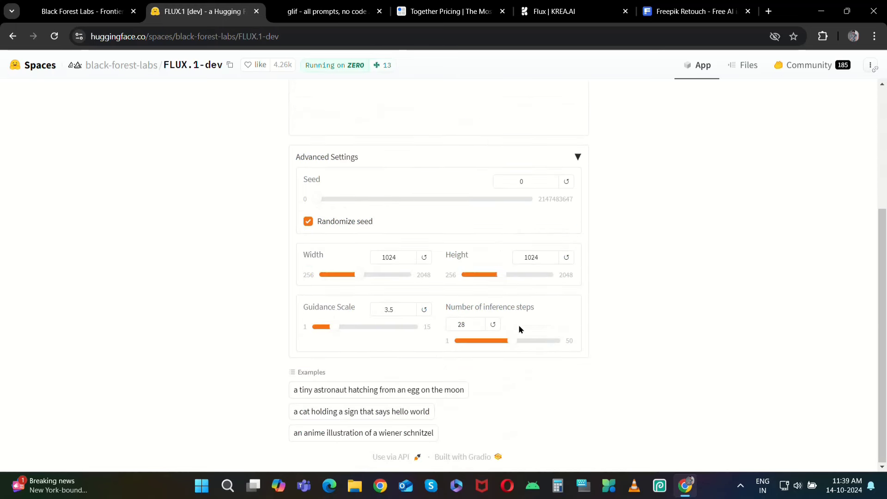
- Set the output image width to 1280 and the height to 720
{"action": "left_click", "coordinate": [396, 255]}
{"action": "key", "text": "ctrl+a"}
{"action": "type", "text": "1280"}
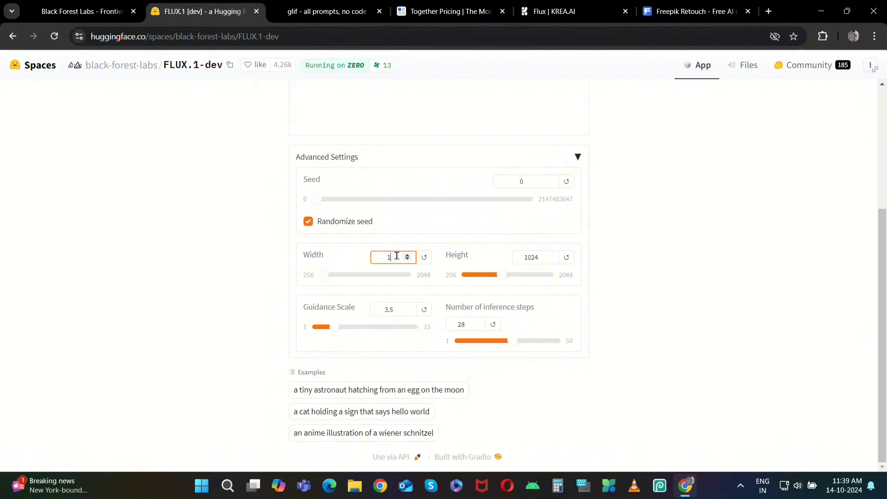
{"action": "left_click", "coordinate": [528, 258]}
{"action": "key", "text": "ctrl+a"}
{"action": "type", "text": "720"}
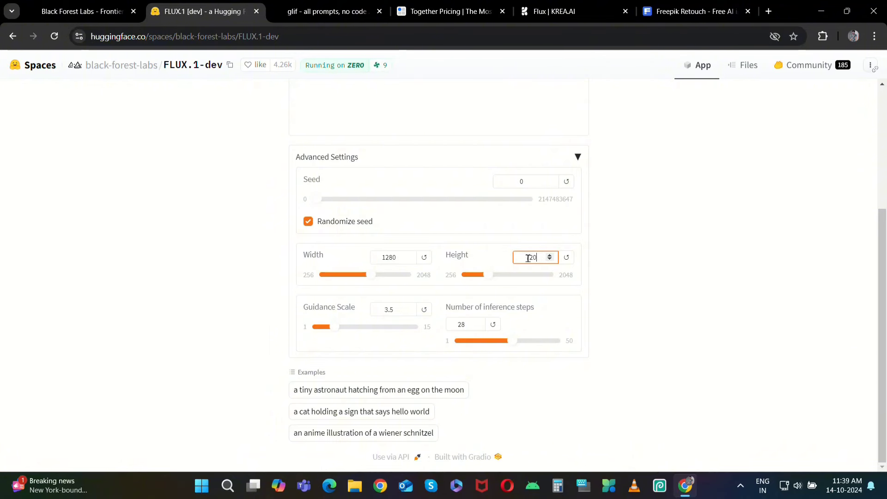
- Generate an image from the prompt "the hybrid version of elephant and turtle in the forest"
{"action": "scroll", "coordinate": [701, 372], "scroll_direction": "up", "scroll_amount": 3}
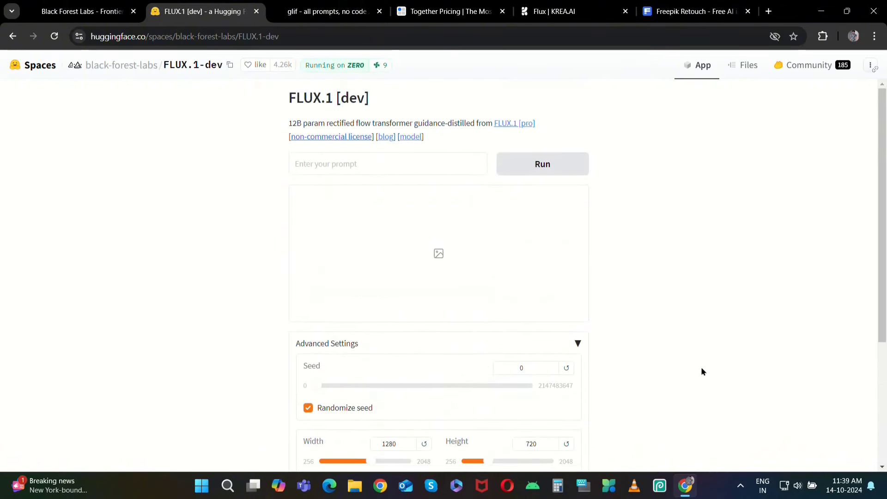
{"action": "scroll", "coordinate": [701, 371], "scroll_direction": "down", "scroll_amount": 3}
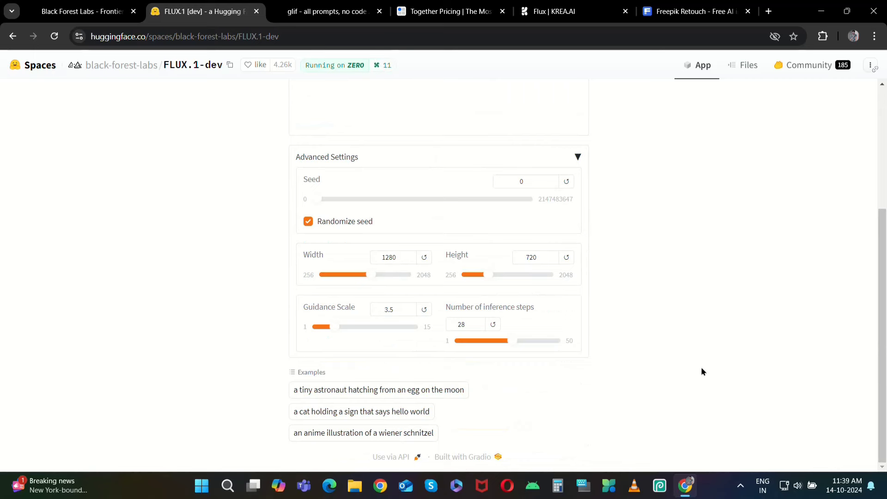
{"action": "scroll", "coordinate": [636, 371], "scroll_direction": "up", "scroll_amount": 5}
{"action": "left_click", "coordinate": [363, 164]}
{"action": "type", "text": "the hy"}
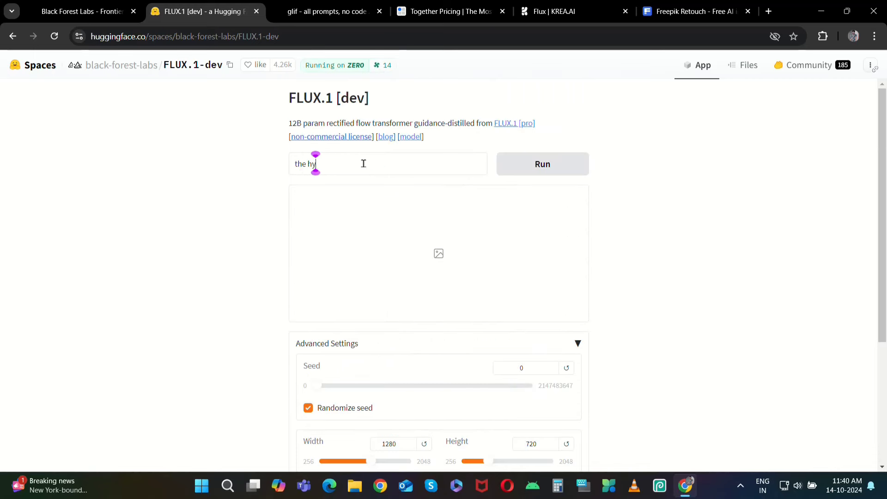
{"action": "type", "text": "brid version of ele"}
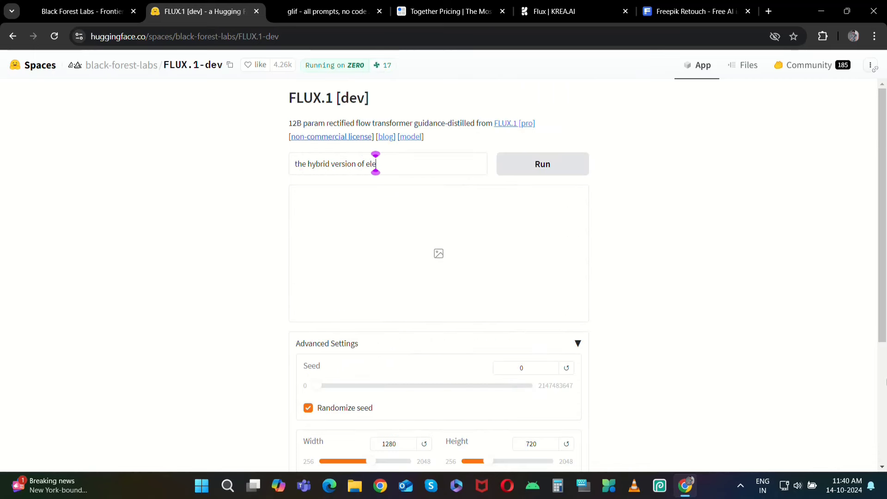
{"action": "type", "text": "phant and turtle in the forest"}
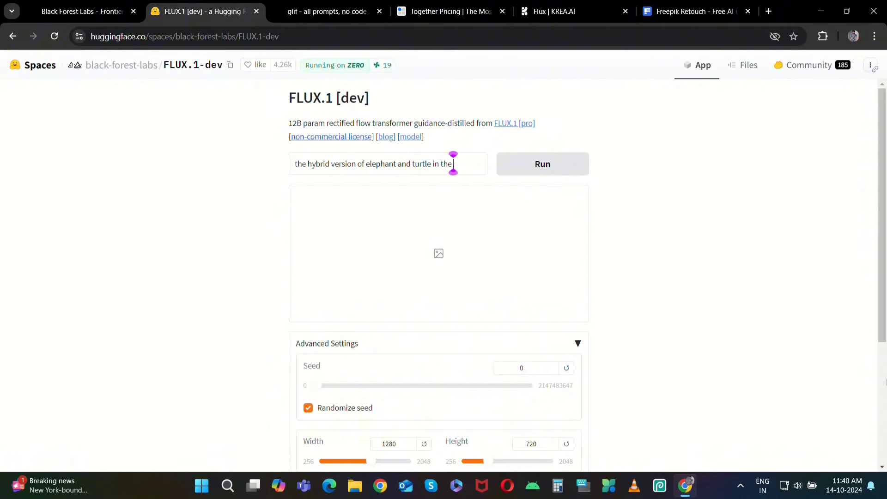
{"action": "left_click", "coordinate": [560, 168]}
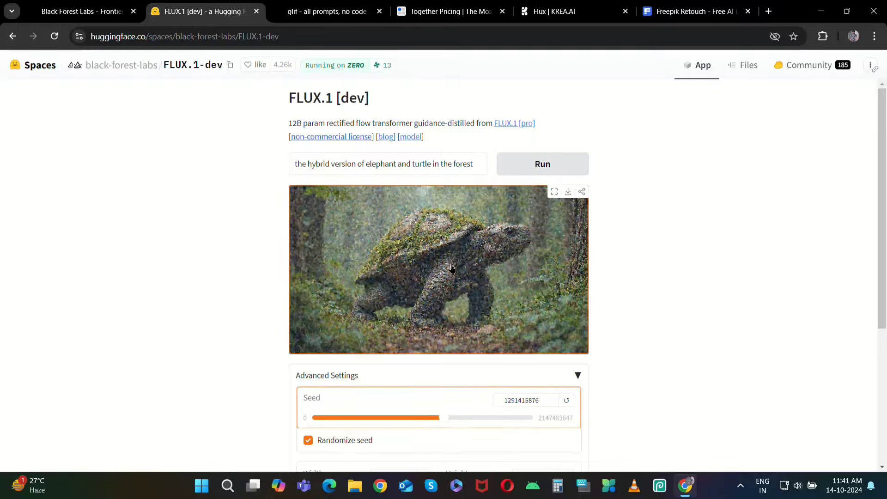
- View the generated elephant-turtle image full screen, then return to the page and download it
{"action": "left_click", "coordinate": [462, 245]}
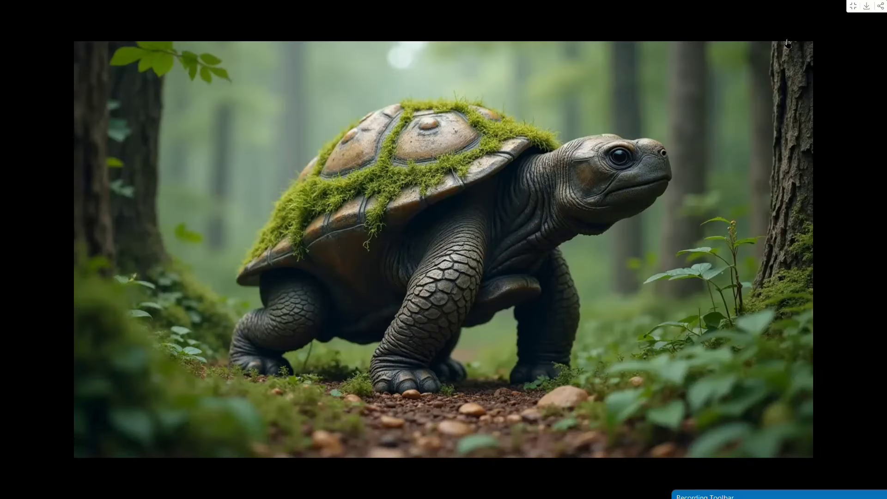
{"action": "left_click", "coordinate": [853, 8]}
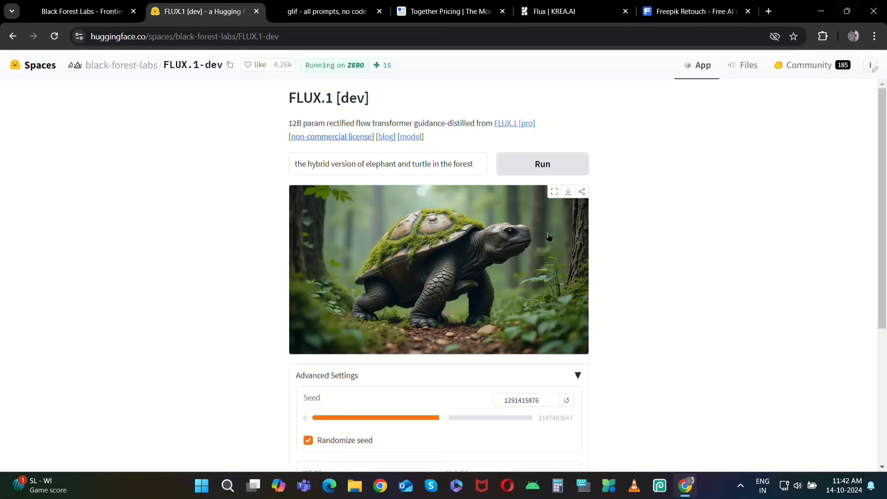
{"action": "left_click", "coordinate": [568, 193]}
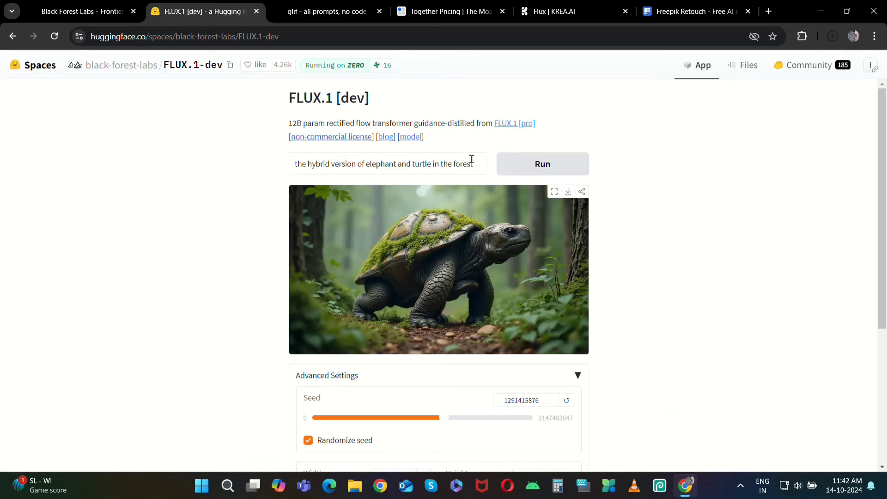
- Generate "a man climbing on the mount everest in night, close-up shot, cinematic, hyper realistic" as the new prompt and view the image full screen
{"action": "left_click_drag", "start_coordinate": [471, 159], "coordinate": [288, 167]}
{"action": "type", "text": "a man"}
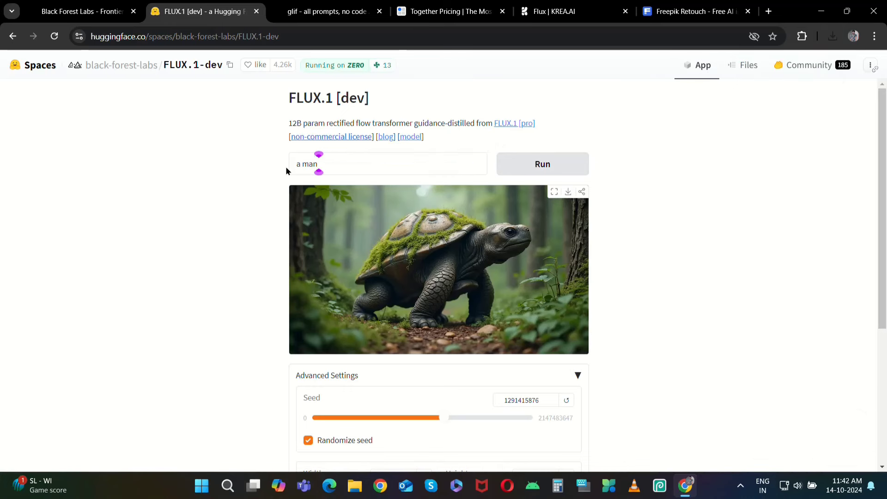
{"action": "type", "text": " climbing on the mount eve"}
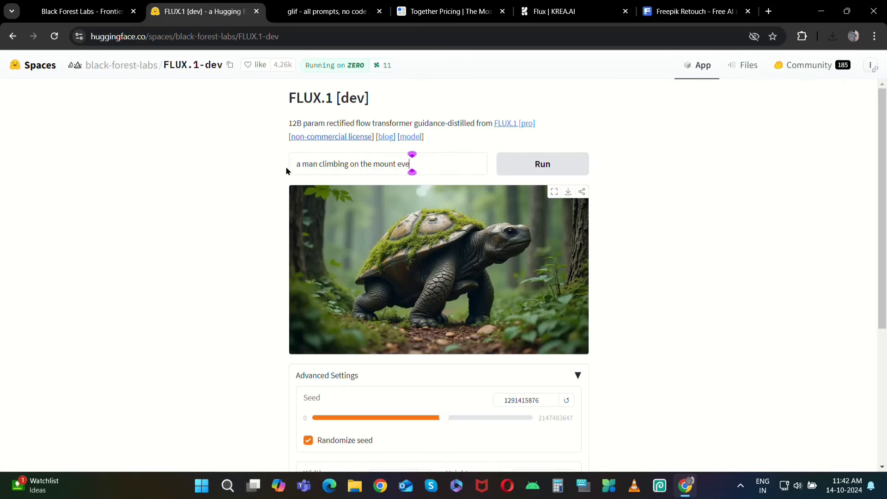
{"action": "type", "text": "rest in night, close"}
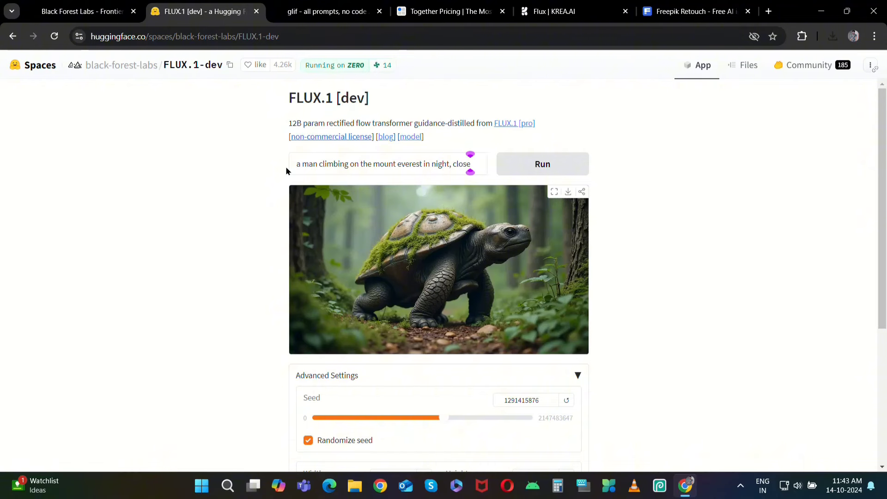
{"action": "type", "text": "-up shot, cinematic, hyper realistic"}
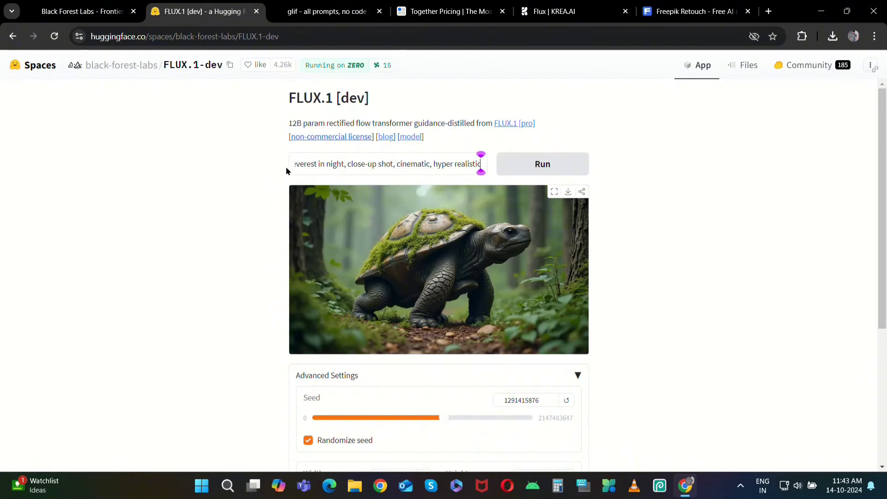
{"action": "left_click", "coordinate": [553, 163]}
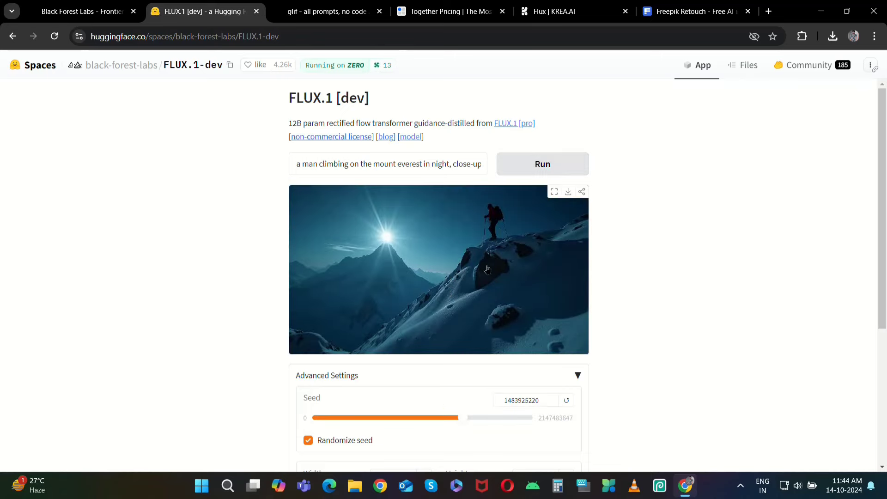
{"action": "left_click", "coordinate": [554, 192]}
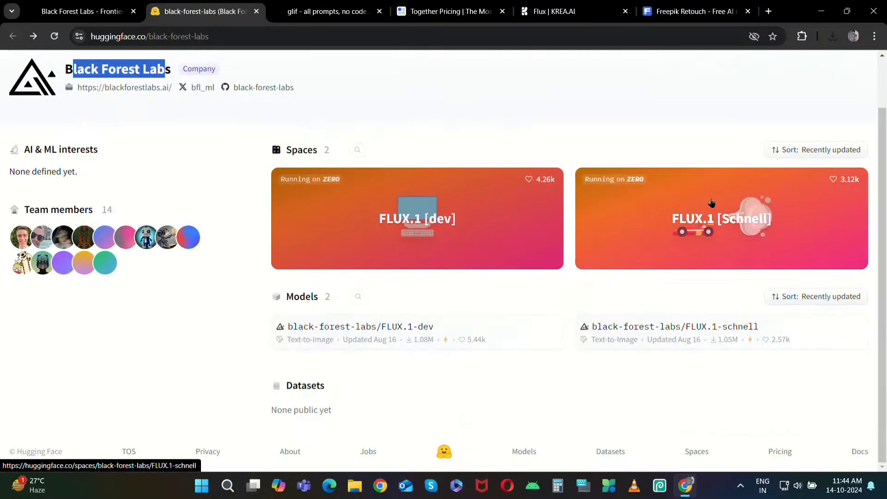
- Open the FLUX.1 [Schnell] Space and set its image width to 1280 and height to 720 in the advanced settings
{"action": "left_click", "coordinate": [711, 203]}
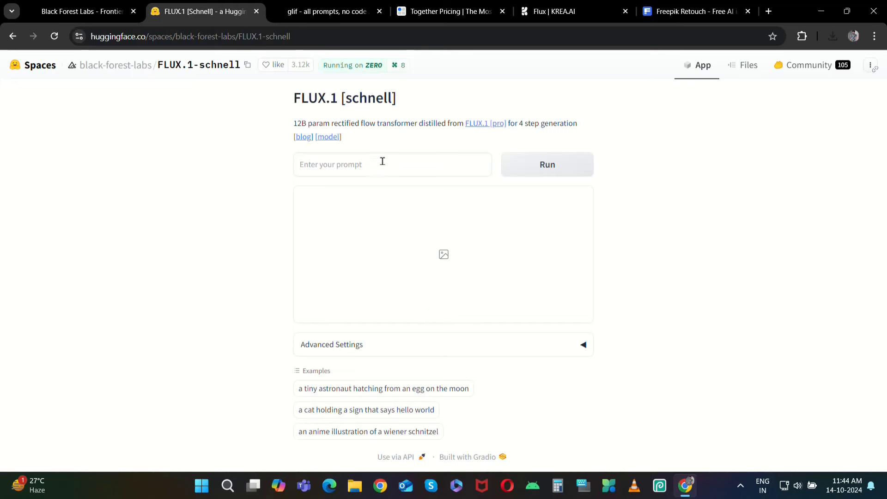
{"action": "left_click", "coordinate": [524, 351]}
{"action": "scroll", "coordinate": [525, 351], "scroll_direction": "down", "scroll_amount": 3}
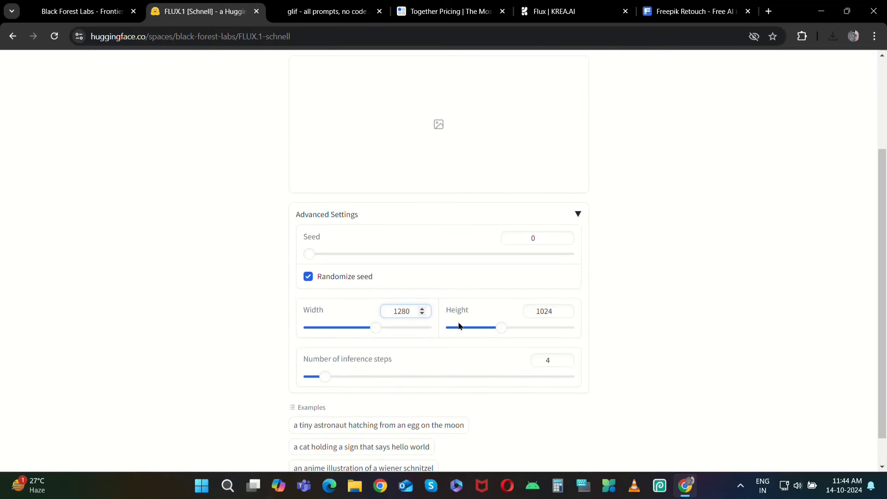
{"action": "double_click", "coordinate": [526, 310]}
{"action": "type", "text": "720"}
- Generate an image from the prompt "the hybrid version of lion and shark in the ocean"
{"action": "scroll", "coordinate": [528, 307], "scroll_direction": "up", "scroll_amount": 3}
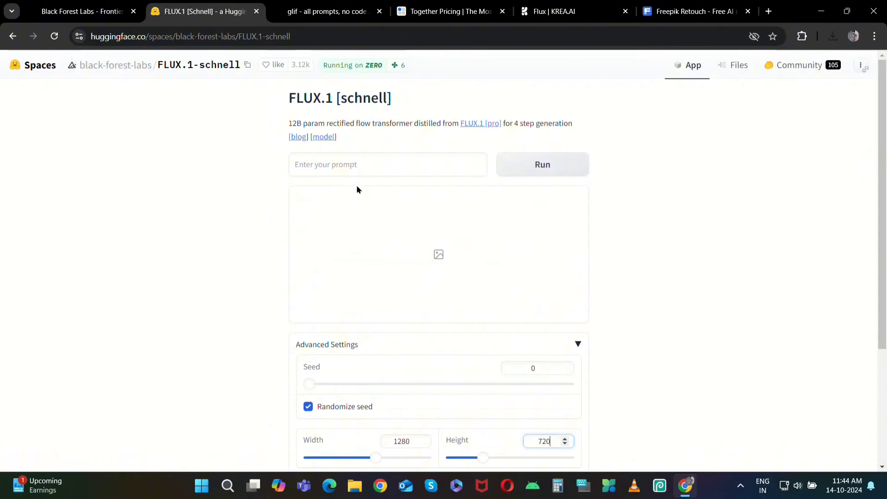
{"action": "left_click", "coordinate": [352, 163]}
{"action": "type", "text": "the hybrid version of"}
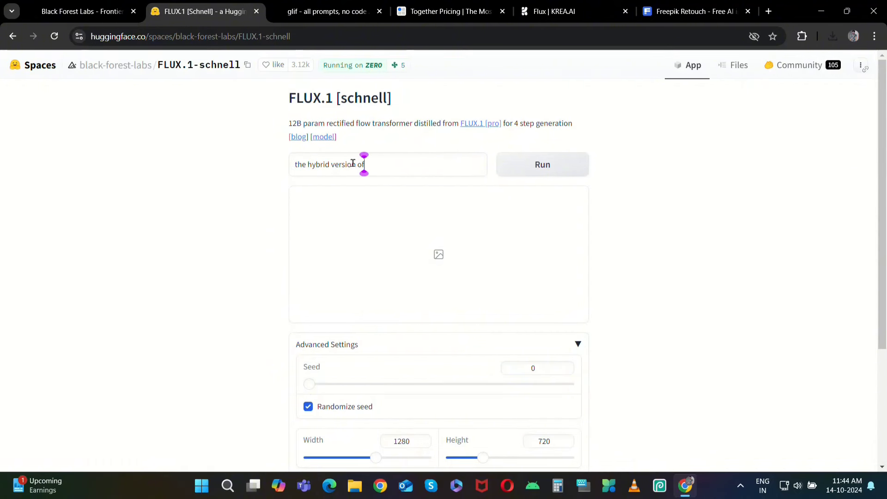
{"action": "type", "text": " lion and shark in the ocean"}
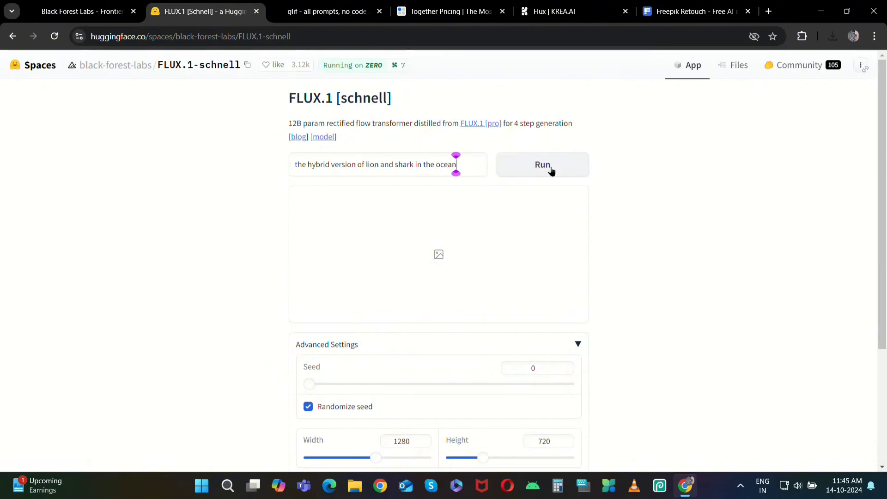
{"action": "left_click", "coordinate": [551, 171]}
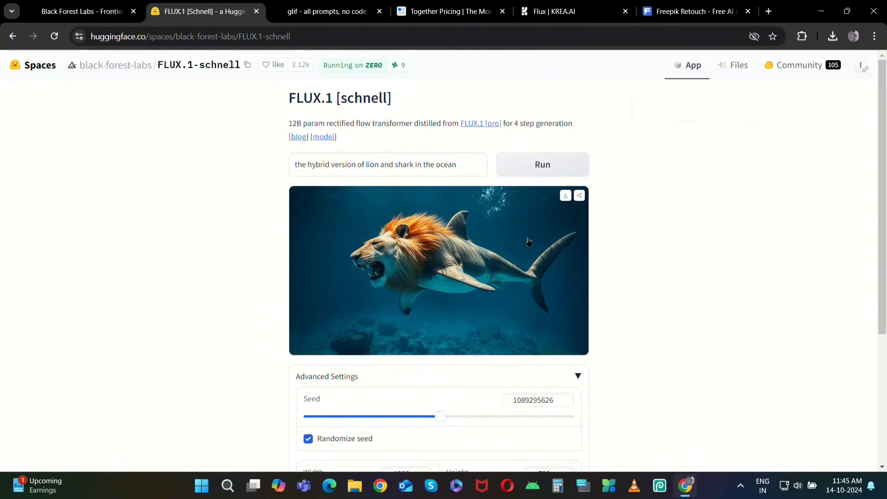
- Download the generated lion-shark image, open the downloaded file to view it, and close the image viewer
{"action": "left_click", "coordinate": [566, 197]}
{"action": "left_click", "coordinate": [665, 53]}
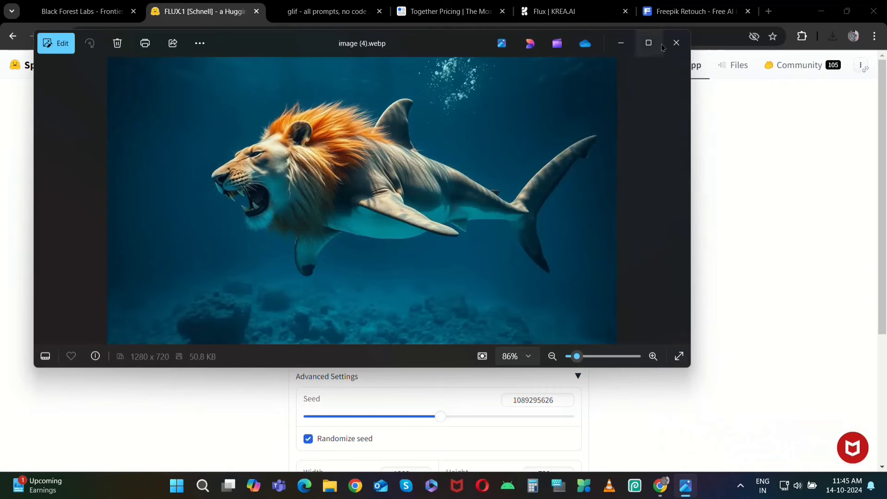
{"action": "left_click", "coordinate": [677, 42]}
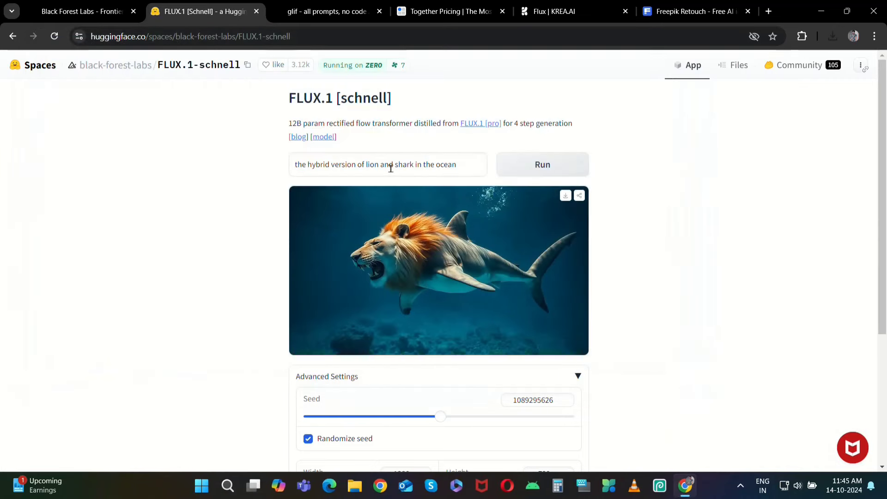
- Replace the prompt with "virat kohli as ironman" and generate the image
{"action": "left_click_drag", "start_coordinate": [459, 165], "coordinate": [286, 165]}
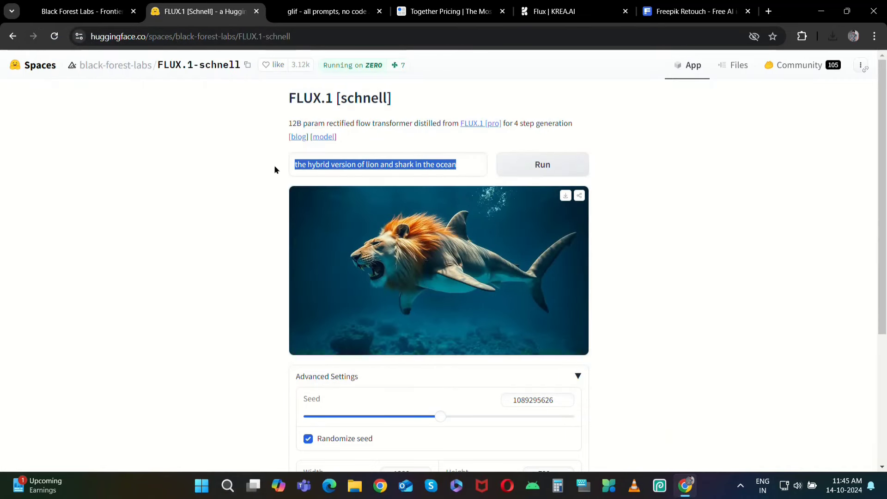
{"action": "type", "text": "virat kohli as"}
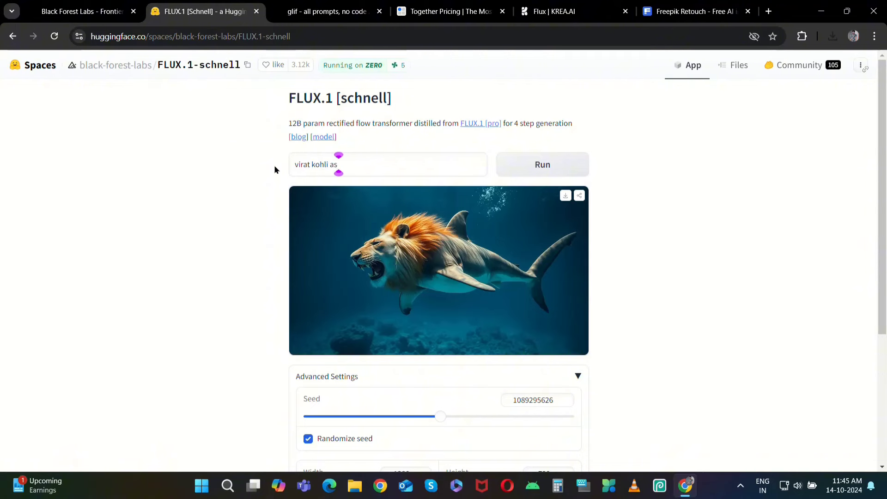
{"action": "type", "text": " ironman"}
{"action": "left_click", "coordinate": [557, 163]}
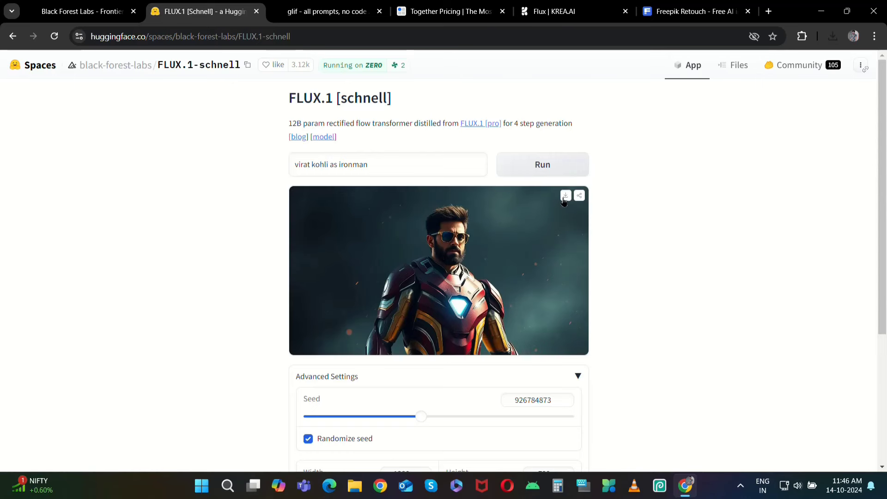
- Generate an image from the new prompt "prime minister narendra and putin talking to each other at united nations"
{"action": "triple_click", "coordinate": [296, 164]}
{"action": "type", "text": "prime minister na"}
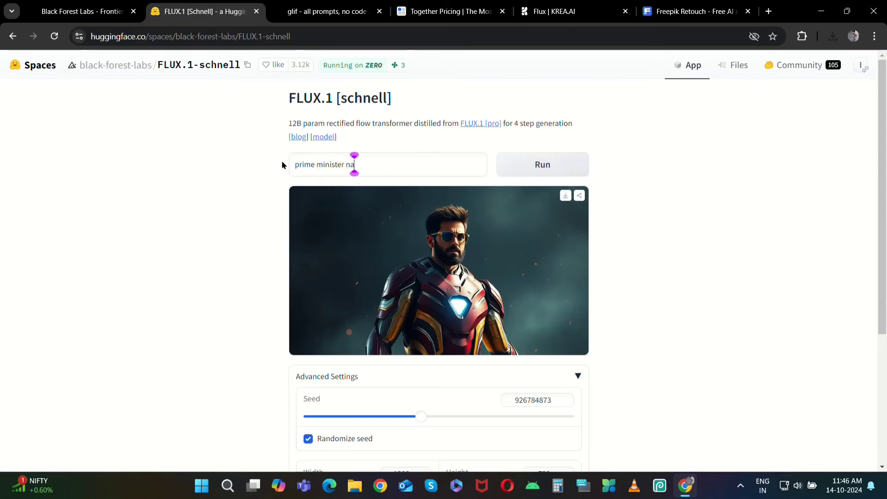
{"action": "type", "text": "rendra modi shaking hand"}
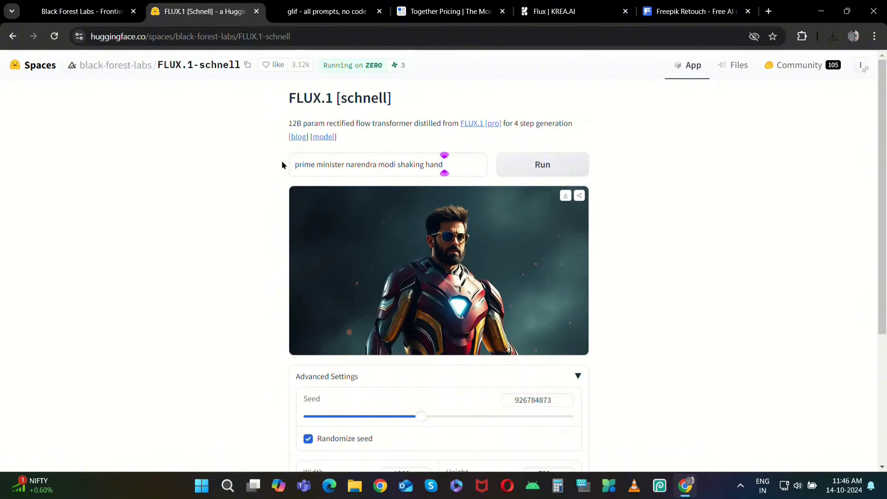
{"action": "key", "text": "BackSpace"}
{"action": "key", "text": "BackSpace"}
{"action": "key", "text": "BackSpace"}
{"action": "key", "text": "BackSpace"}
{"action": "key", "text": "BackSpace"}
{"action": "key", "text": "BackSpace"}
{"action": "key", "text": "BackSpace"}
{"action": "key", "text": "BackSpace"}
{"action": "key", "text": "BackSpace"}
{"action": "key", "text": "BackSpace"}
{"action": "key", "text": "BackSpace"}
{"action": "key", "text": "BackSpace"}
{"action": "key", "text": "BackSpace"}
{"action": "key", "text": "BackSpace"}
{"action": "key", "text": "BackSpace"}
{"action": "key", "text": "BackSpace"}
{"action": "key", "text": "BackSpace"}
{"action": "type", "text": "and putin talking to ea"}
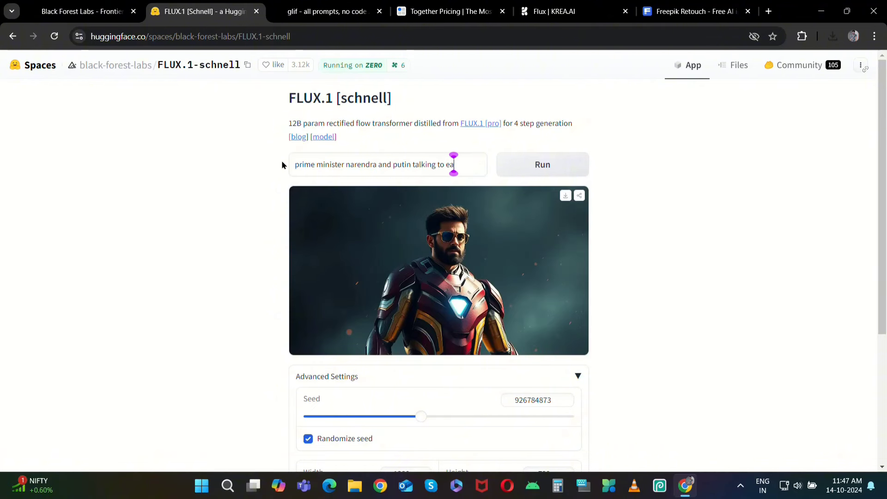
{"action": "type", "text": "ch other at united nations"}
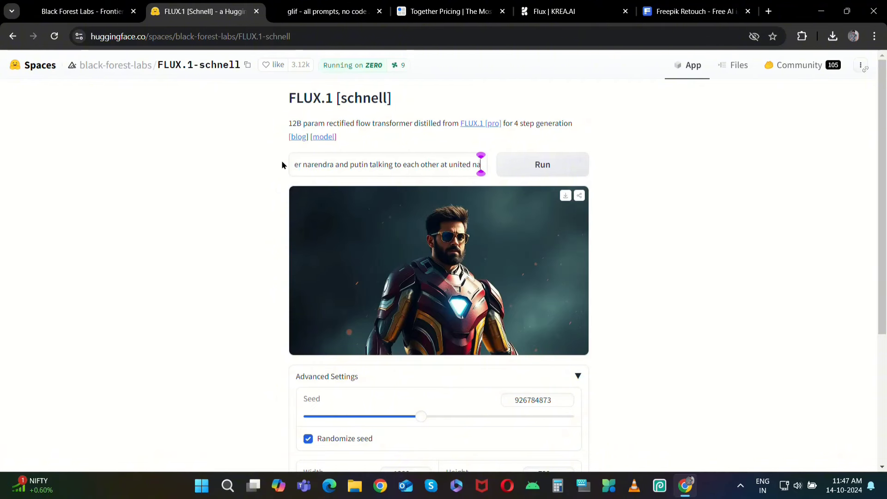
{"action": "left_click", "coordinate": [538, 163]}
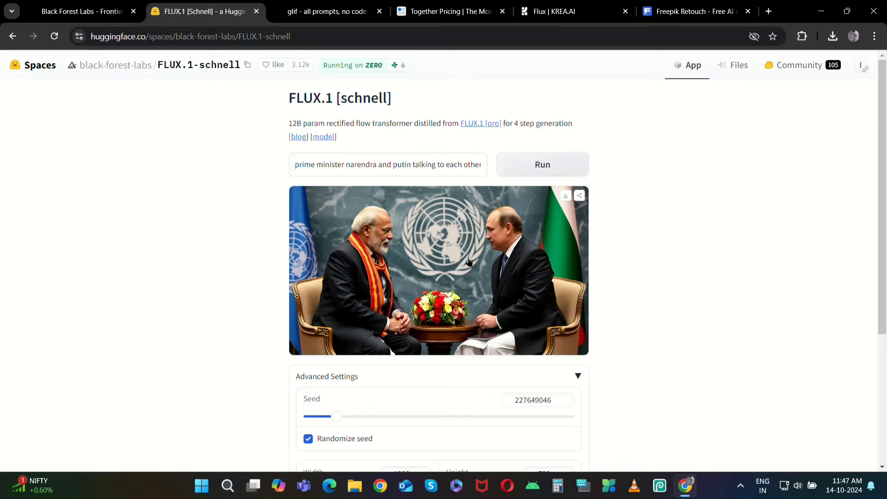
- Download the generated United Nations image and open the downloaded file to view it
{"action": "left_click", "coordinate": [567, 197]}
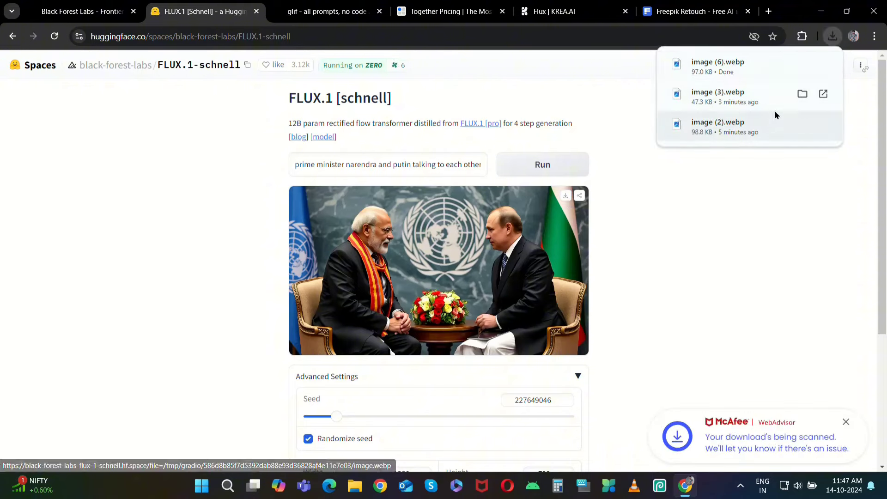
{"action": "left_click", "coordinate": [700, 68]}
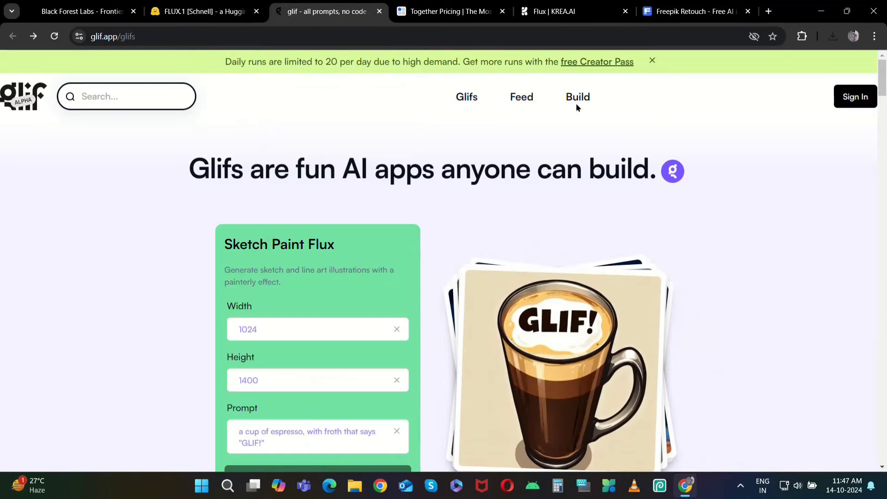
- On the glif.app site, sign in to an account and start building a new glif
{"action": "left_click", "coordinate": [578, 96]}
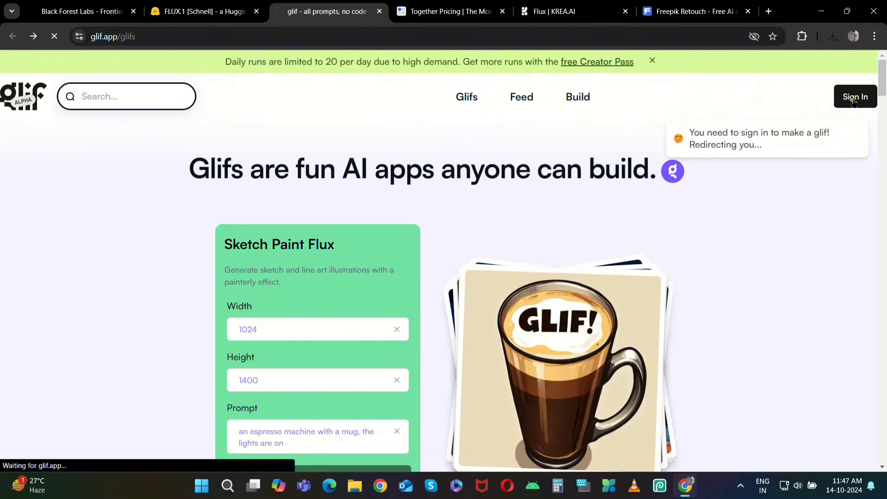
{"action": "left_click", "coordinate": [637, 421]}
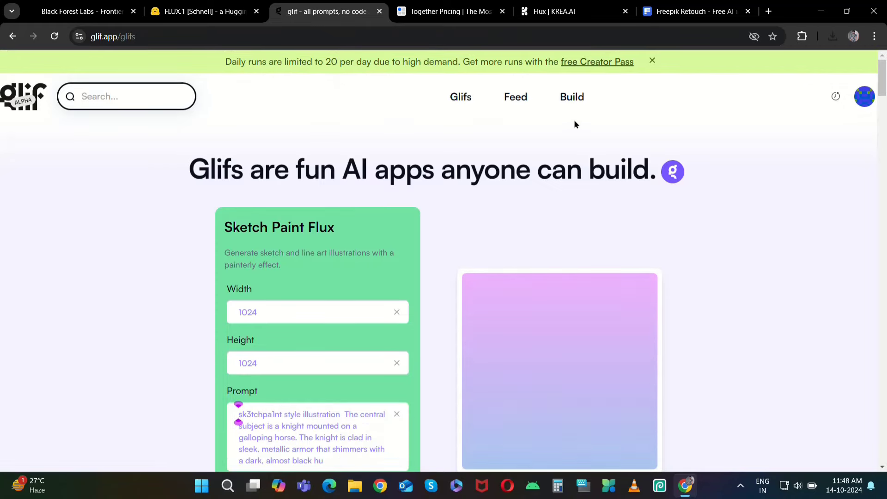
{"action": "left_click", "coordinate": [574, 101]}
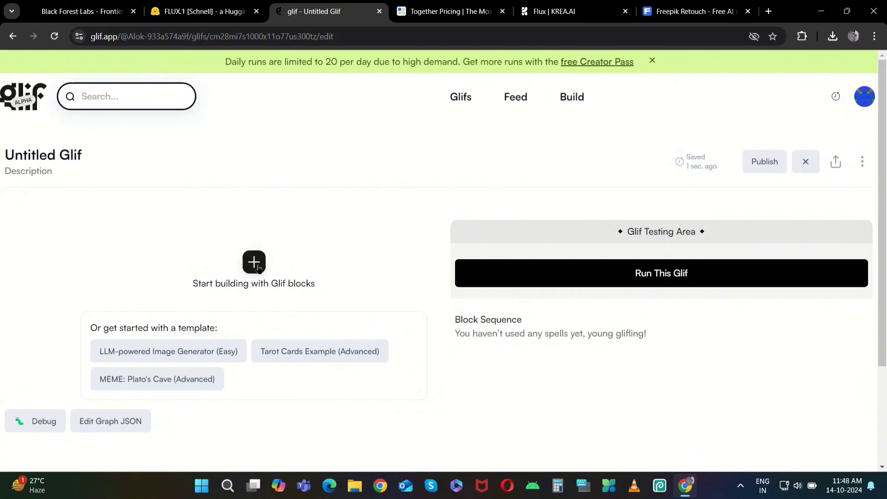
- Add a Text Input block to the glif and set its question to "Write your basic prompt"
{"action": "left_click", "coordinate": [258, 268]}
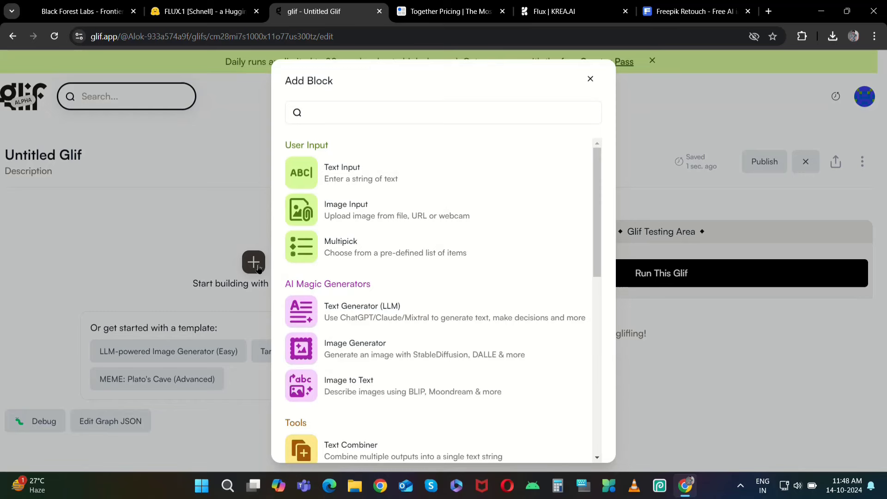
{"action": "left_click", "coordinate": [370, 182]}
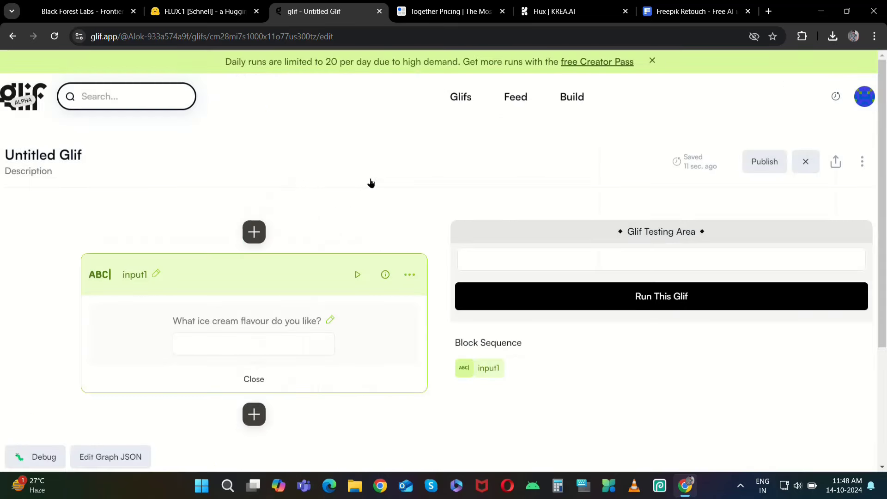
{"action": "left_click", "coordinate": [153, 274]}
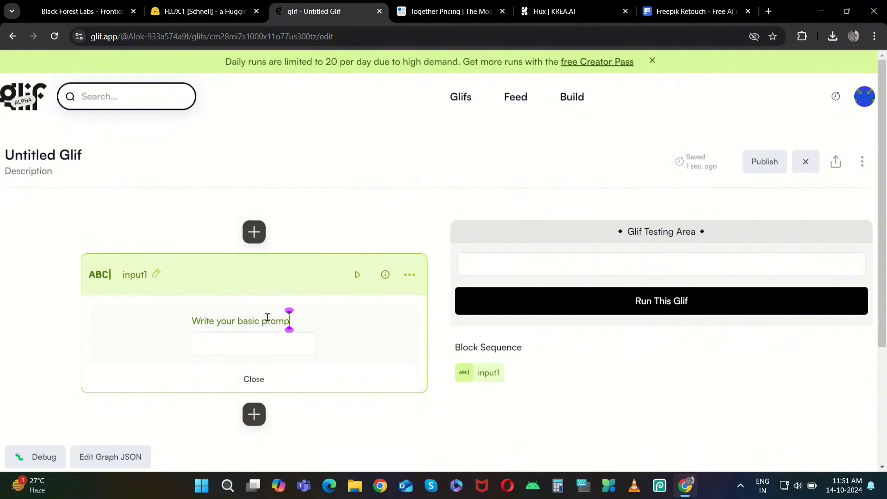
- Rename the text input block as "basic-prompt"
{"action": "left_click", "coordinate": [136, 271]}
{"action": "key", "text": "BackSpace"}
{"action": "key", "text": "BackSpace"}
{"action": "key", "text": "BackSpace"}
{"action": "key", "text": "BackSpace"}
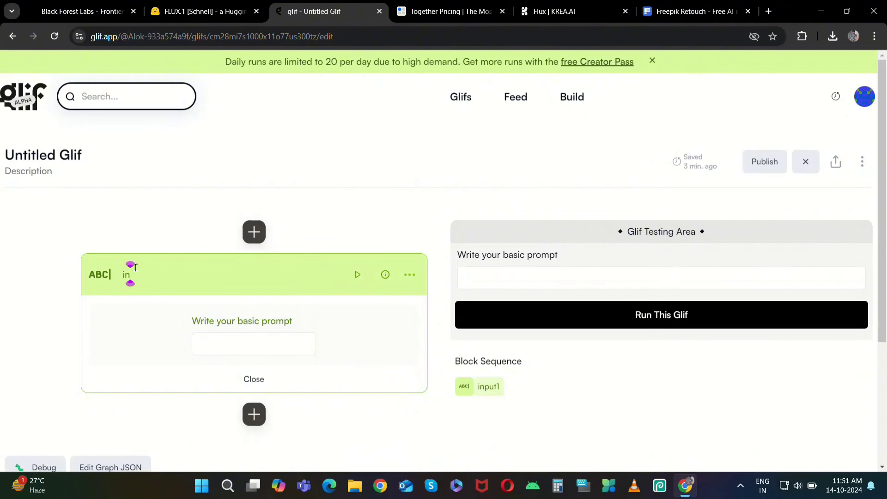
{"action": "key", "text": "BackSpace"}
{"action": "key", "text": "BackSpace"}
{"action": "type", "text": "basic-prompt"}
- Add a Text Generator (LLM) block below the basic-prompt block
{"action": "left_click", "coordinate": [254, 415]}
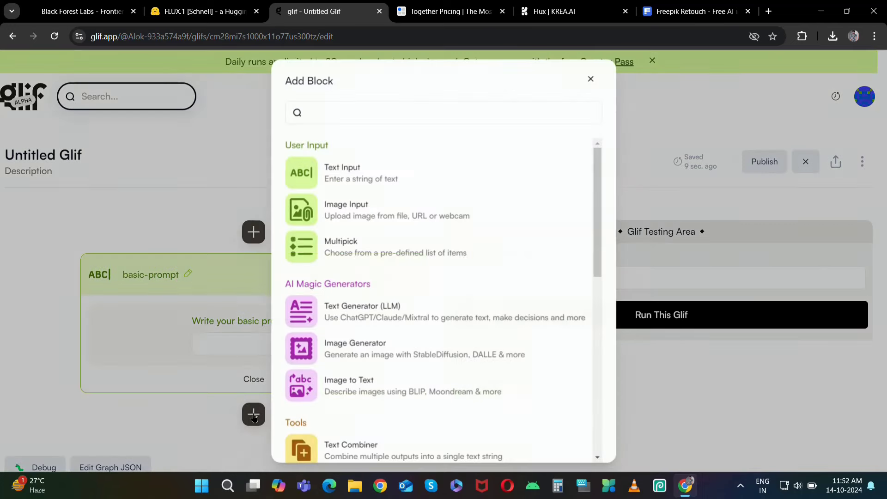
{"action": "left_click", "coordinate": [366, 319]}
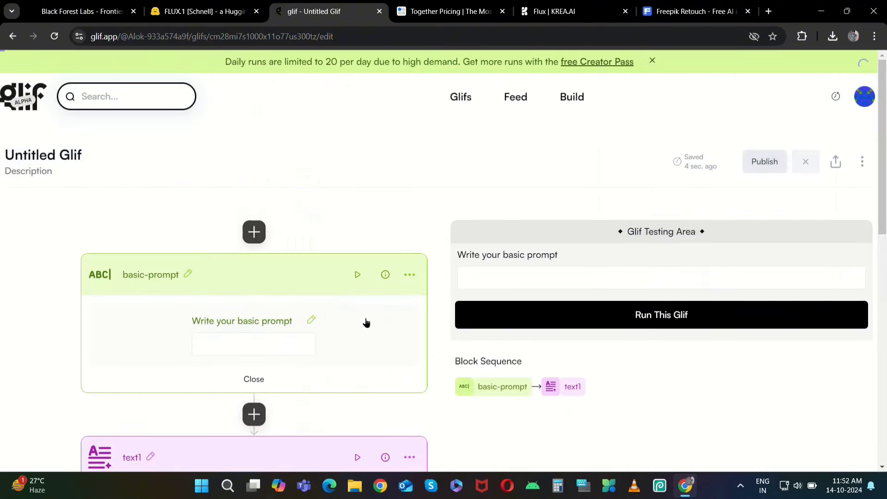
{"action": "scroll", "coordinate": [311, 368], "scroll_direction": "down", "scroll_amount": 7}
- Set the text generator's prompt to "analyse the basic image prompt and improve it to get colourful, high definition, cinematic and hyper realistic image."
{"action": "left_click", "coordinate": [311, 368]}
{"action": "type", "text": "analyse the prompt"}
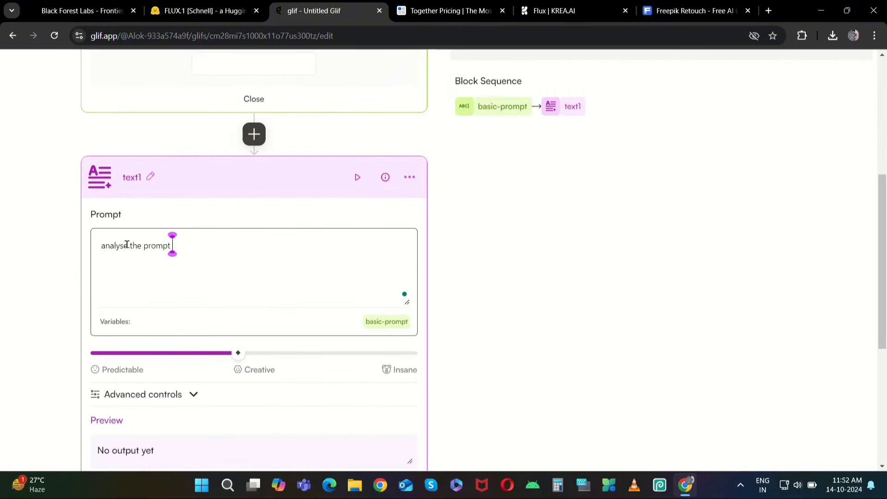
{"action": "key", "text": "BackSpace"}
{"action": "key", "text": "BackSpace"}
{"action": "key", "text": "BackSpace"}
{"action": "key", "text": "BackSpace"}
{"action": "key", "text": "BackSpace"}
{"action": "key", "text": "BackSpace"}
{"action": "type", "text": "basic image prompt and impro"}
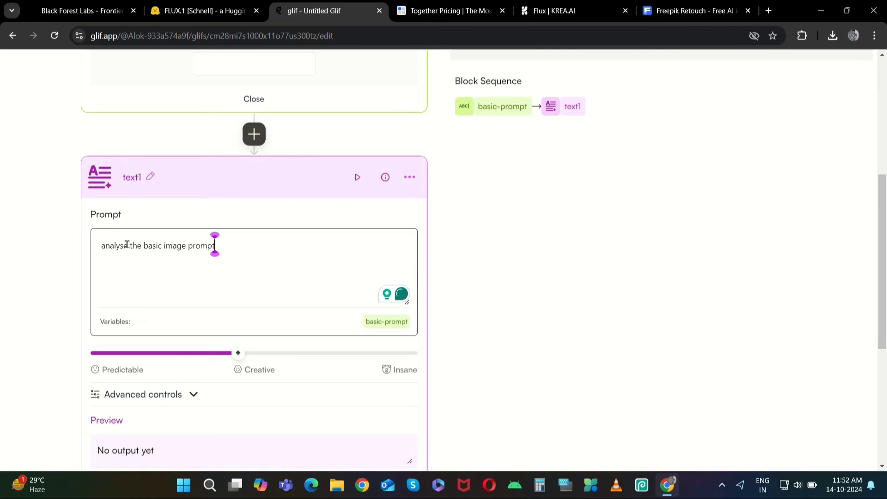
{"action": "type", "text": "ve it to"}
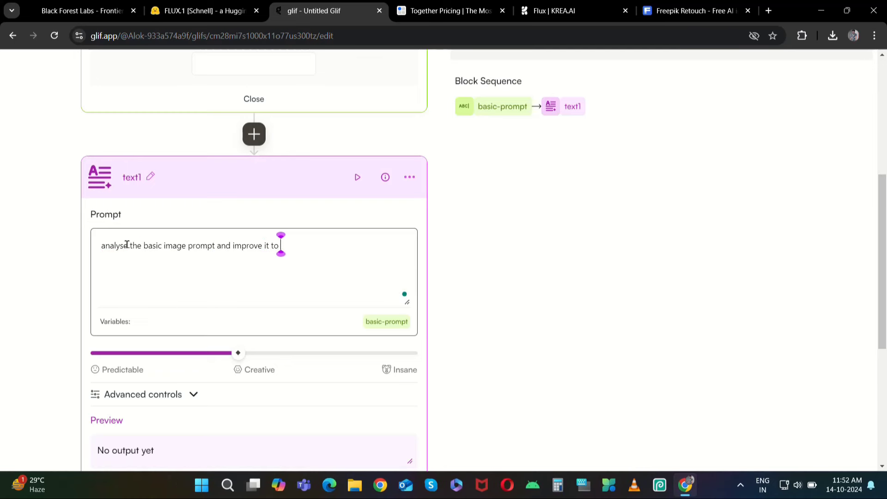
{"action": "type", "text": " get colourful, high"}
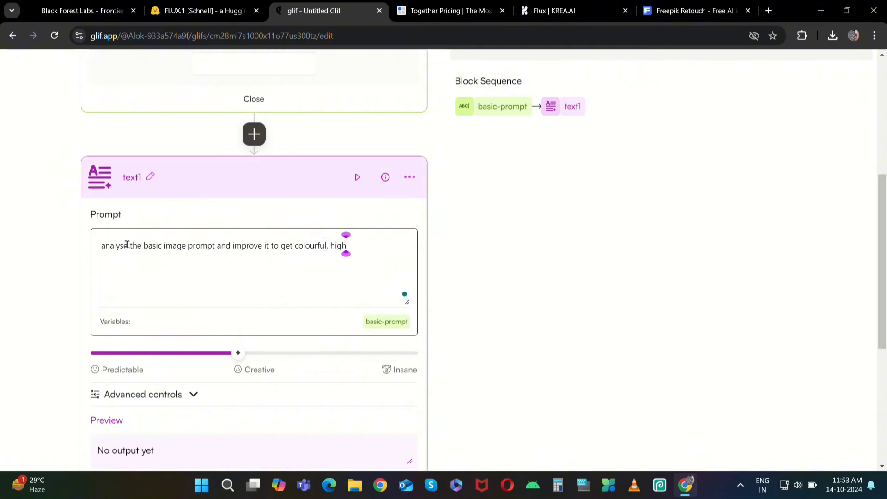
{"action": "type", "text": " definition, cinematic"}
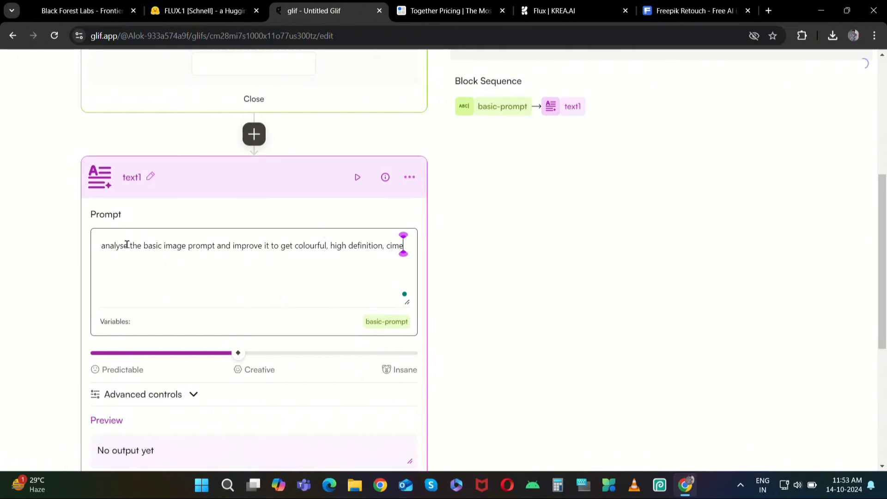
{"action": "type", "text": " and hyper rea"}
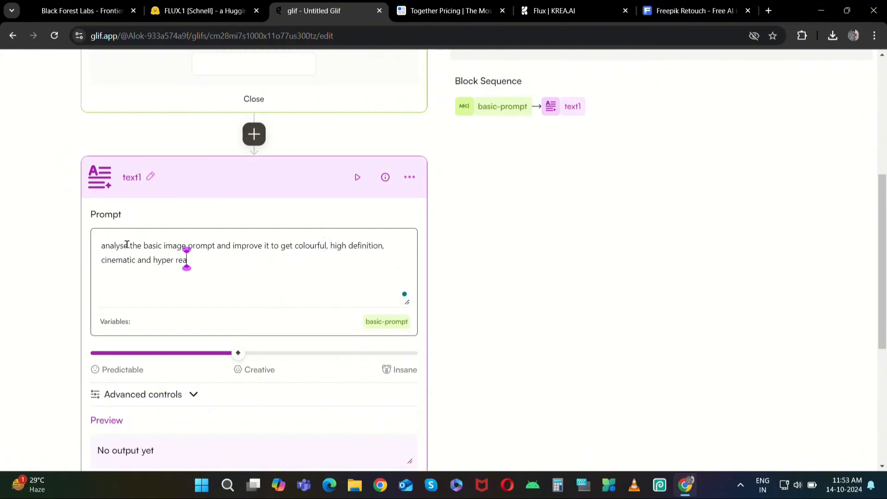
{"action": "type", "text": "listic image."}
{"action": "key", "text": "Return"}
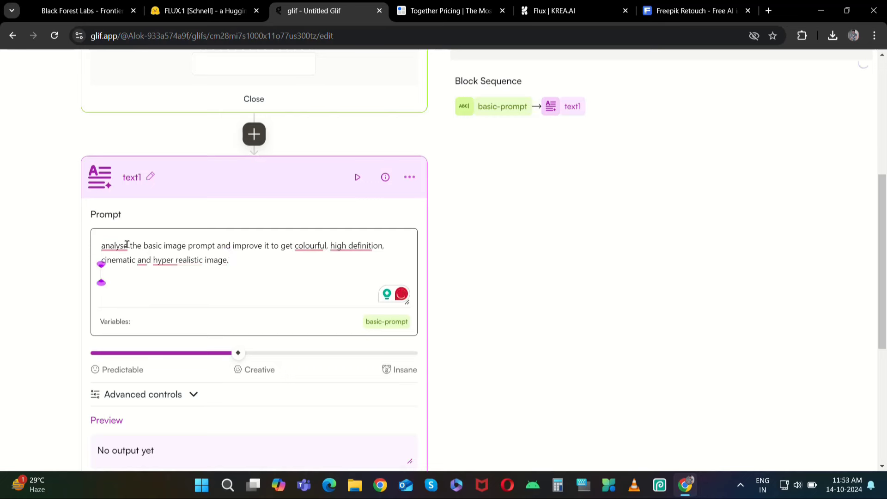
- Insert the basic-prompt variable in double quotes on a new line of the text generator's prompt
{"action": "left_click", "coordinate": [394, 326]}
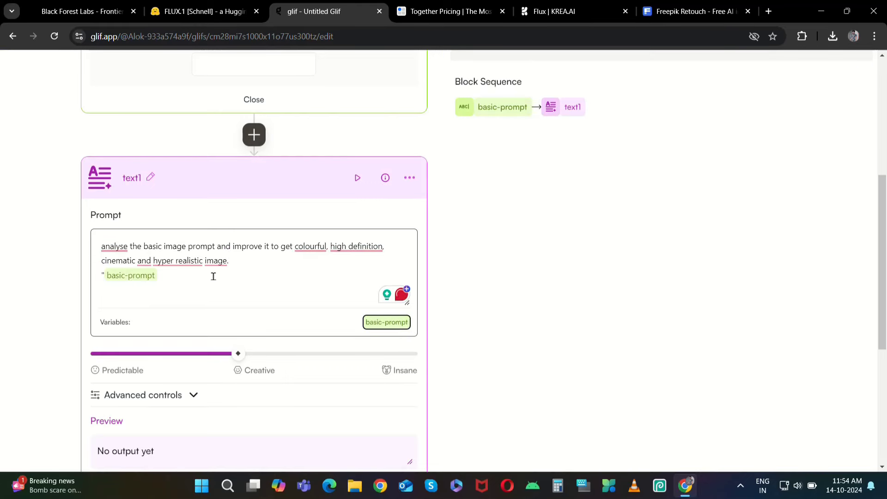
{"action": "left_click", "coordinate": [176, 276]}
{"action": "type", "text": "\""}
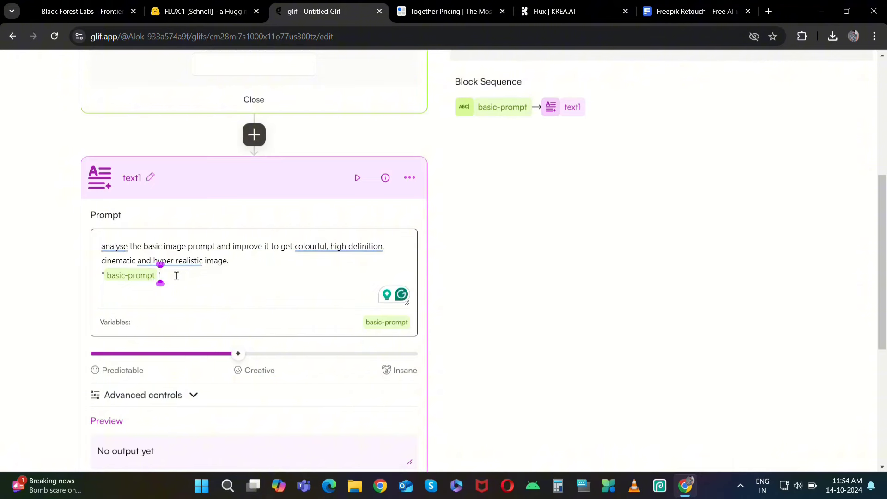
- Set the text generator's model to claude-3.5-sonnet in the advanced controls
{"action": "scroll", "coordinate": [185, 230], "scroll_direction": "down", "scroll_amount": 5}
{"action": "left_click", "coordinate": [194, 156]}
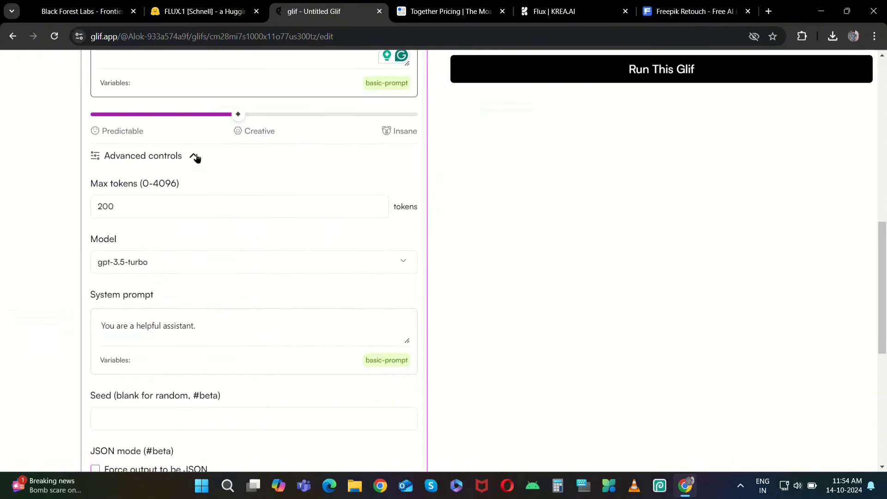
{"action": "left_click", "coordinate": [259, 263]}
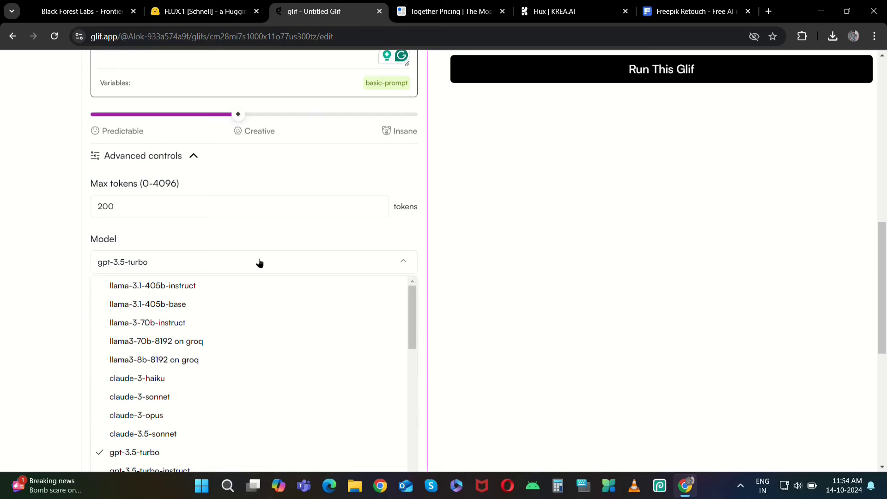
{"action": "left_click", "coordinate": [165, 430]}
- Try to rename the text generator block as "improved prompt"
{"action": "scroll", "coordinate": [202, 351], "scroll_direction": "up", "scroll_amount": 7}
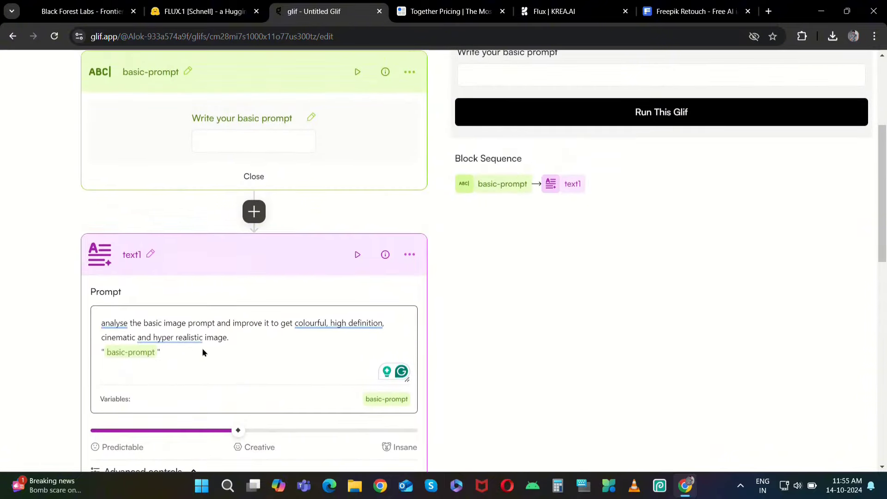
{"action": "left_click", "coordinate": [136, 254]}
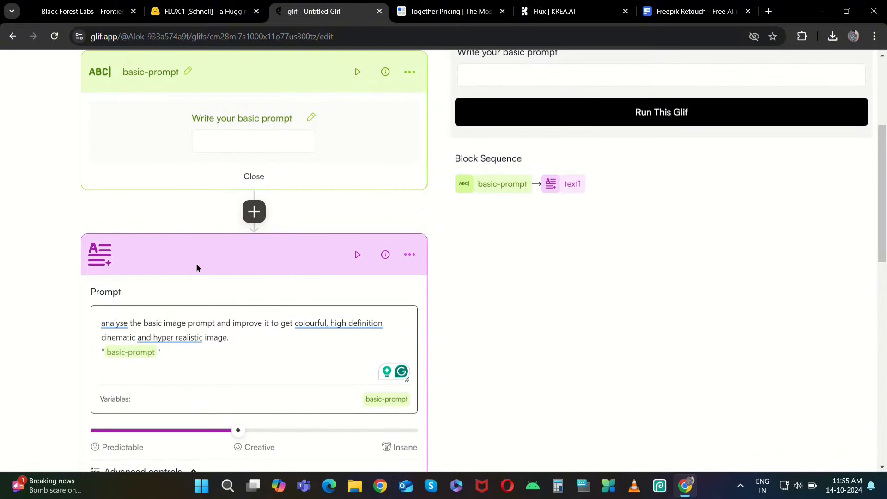
{"action": "type", "text": "improved prompt"}
{"action": "scroll", "coordinate": [196, 267], "scroll_direction": "down", "scroll_amount": 12}
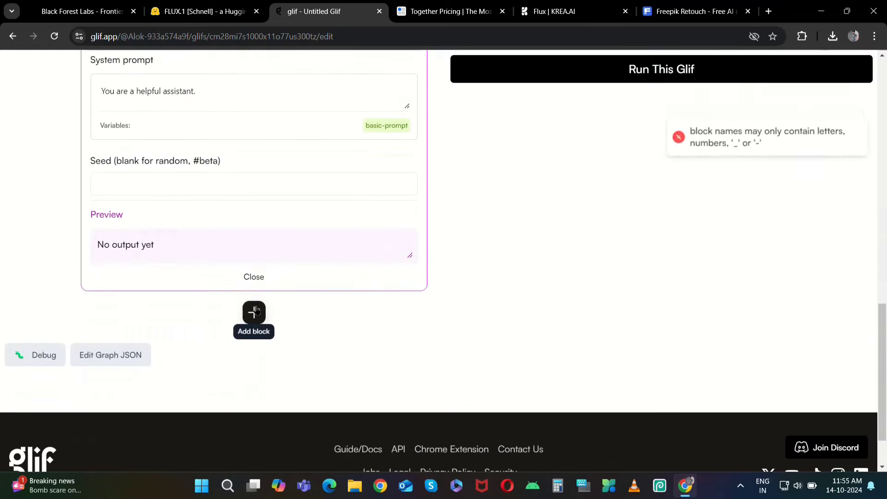
{"action": "left_click", "coordinate": [257, 311]}
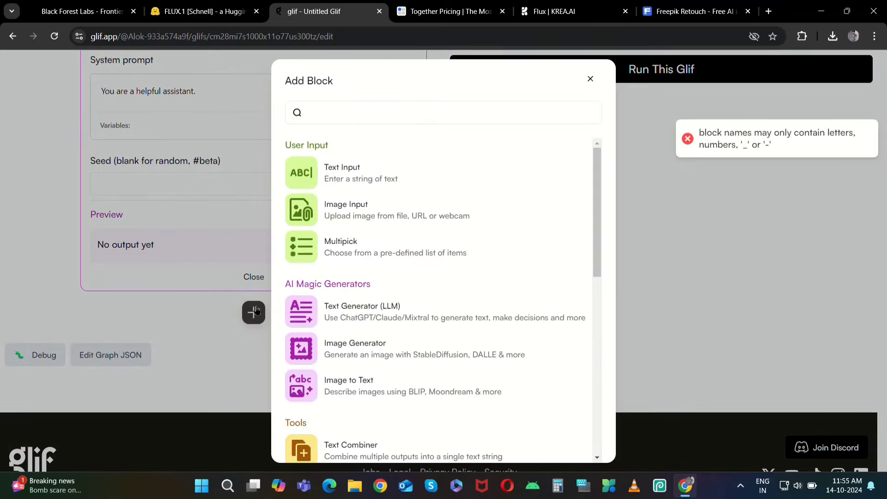
{"action": "left_click", "coordinate": [591, 79]}
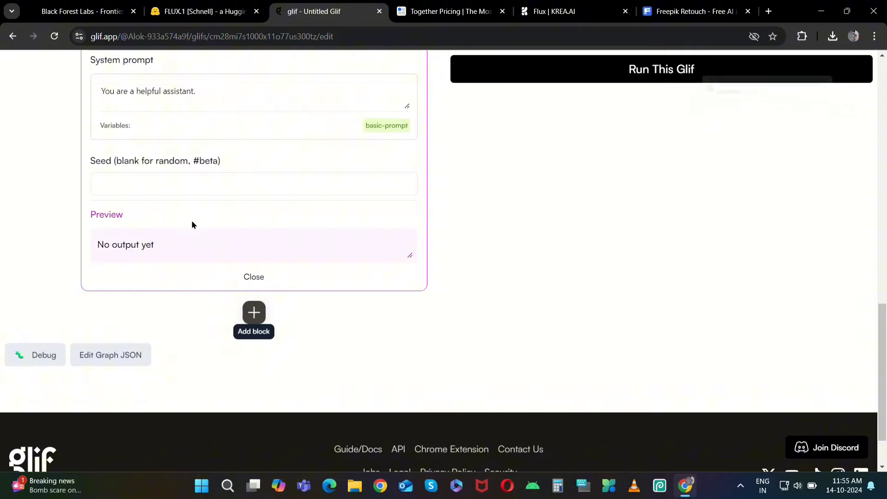
- Rename the text generator block as "improved-prompt"
{"action": "scroll", "coordinate": [191, 220], "scroll_direction": "up", "scroll_amount": 10}
{"action": "scroll", "coordinate": [191, 225], "scroll_direction": "up", "scroll_amount": 2}
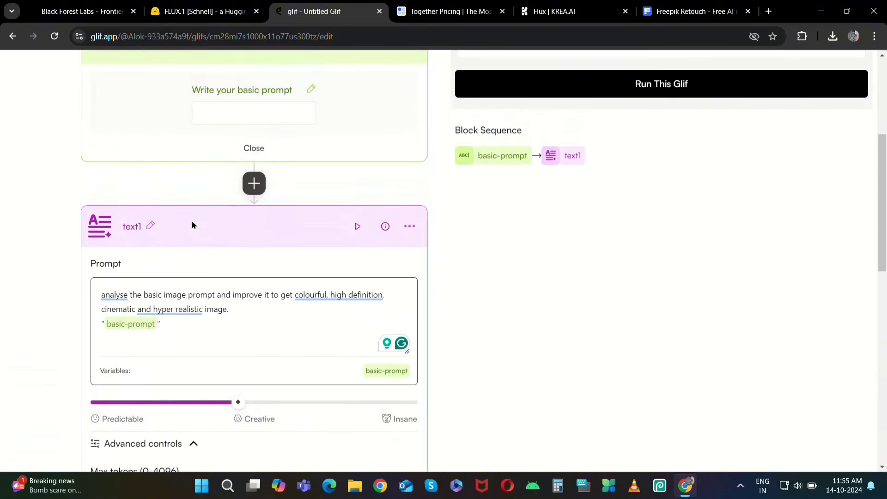
{"action": "left_click", "coordinate": [149, 225]}
{"action": "key", "text": "BackSpace"}
{"action": "key", "text": "BackSpace"}
{"action": "key", "text": "BackSpace"}
{"action": "key", "text": "BackSpace"}
{"action": "key", "text": "BackSpace"}
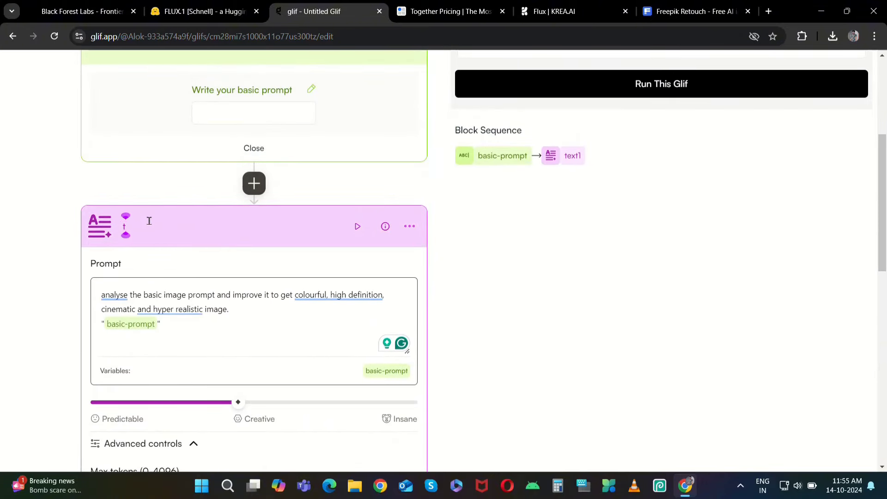
{"action": "type", "text": "improved-prompt"}
{"action": "type", "text": "t"}
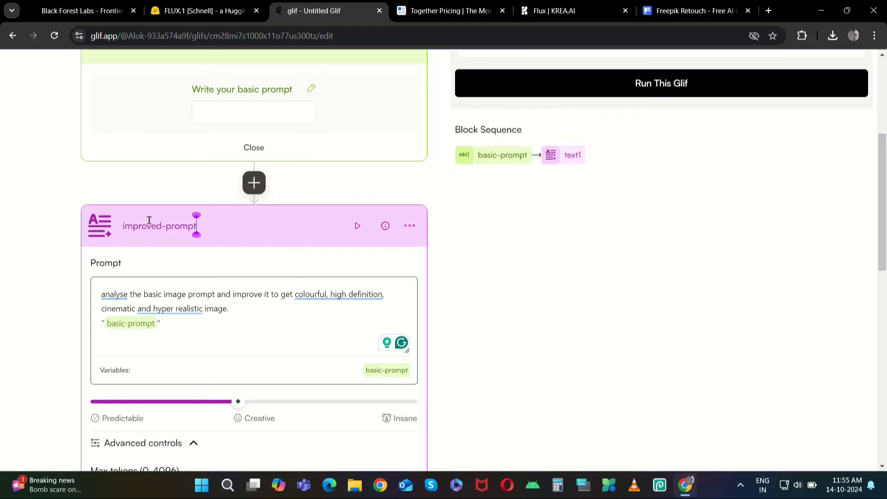
- Add an Image Generator block after the improved-prompt block
{"action": "scroll", "coordinate": [148, 219], "scroll_direction": "down", "scroll_amount": 12}
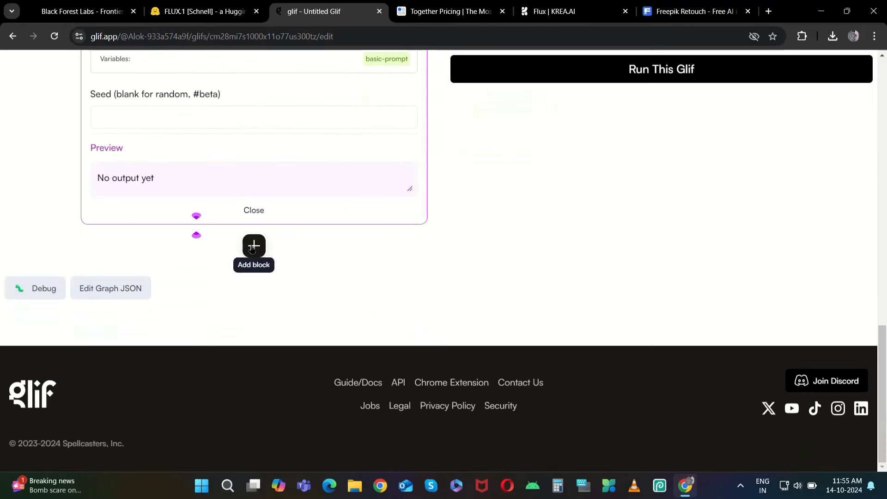
{"action": "left_click", "coordinate": [253, 247]}
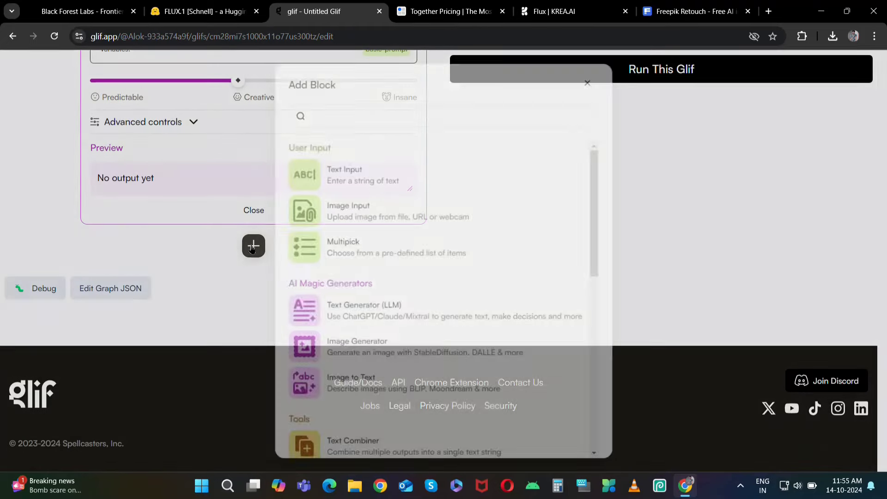
{"action": "scroll", "coordinate": [431, 302], "scroll_direction": "down", "scroll_amount": 3}
{"action": "left_click", "coordinate": [354, 231]}
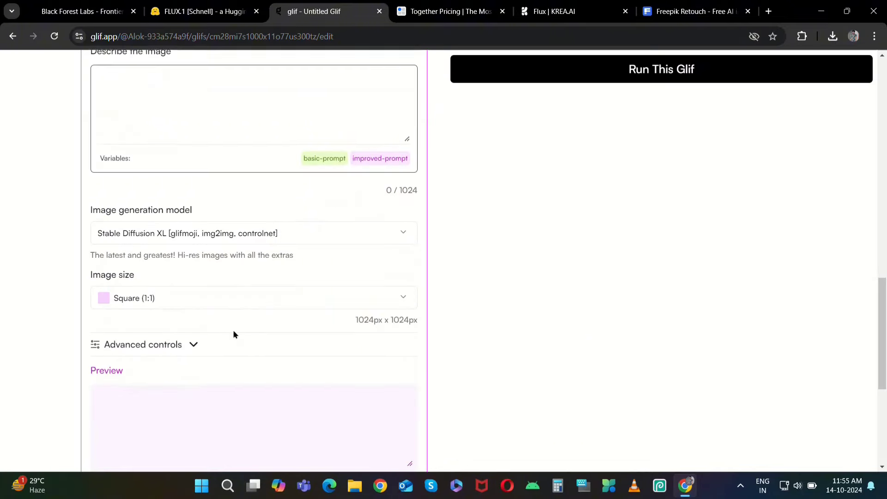
- Configure the image generator with the Flux Pro v1.1 model, Landscape (16:9) size and the improved-prompt variable as the image description
{"action": "left_click", "coordinate": [265, 240]}
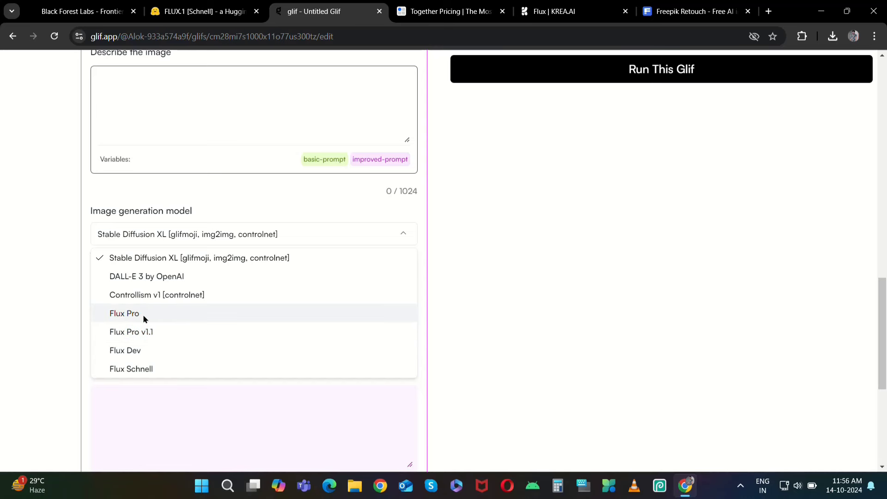
{"action": "left_click", "coordinate": [153, 332]}
{"action": "left_click", "coordinate": [168, 297]}
{"action": "left_click", "coordinate": [168, 372]}
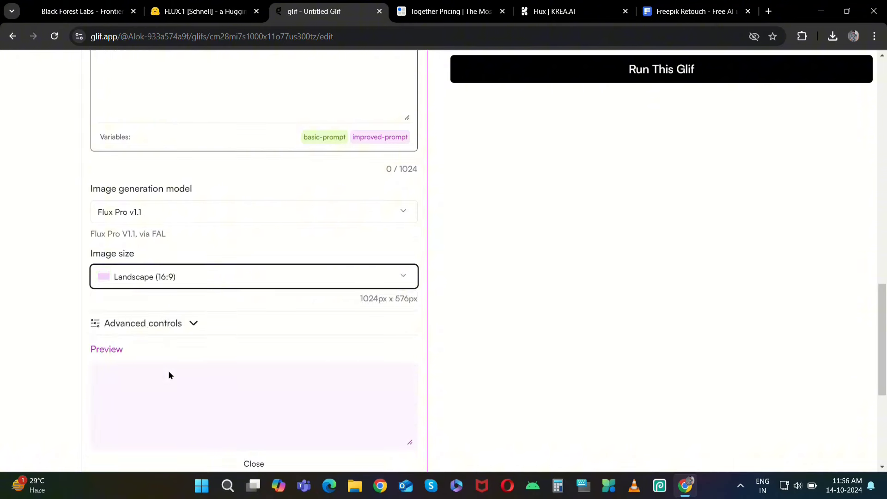
{"action": "scroll", "coordinate": [169, 372], "scroll_direction": "down", "scroll_amount": 5}
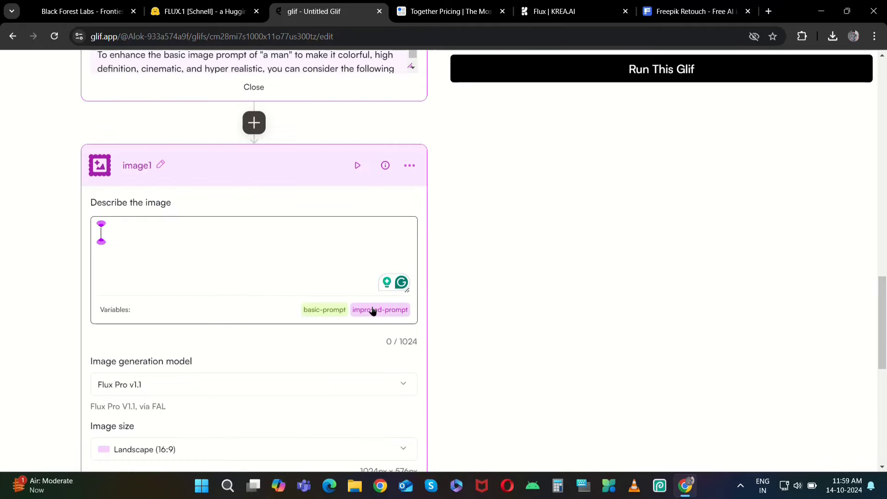
{"action": "left_click", "coordinate": [371, 311]}
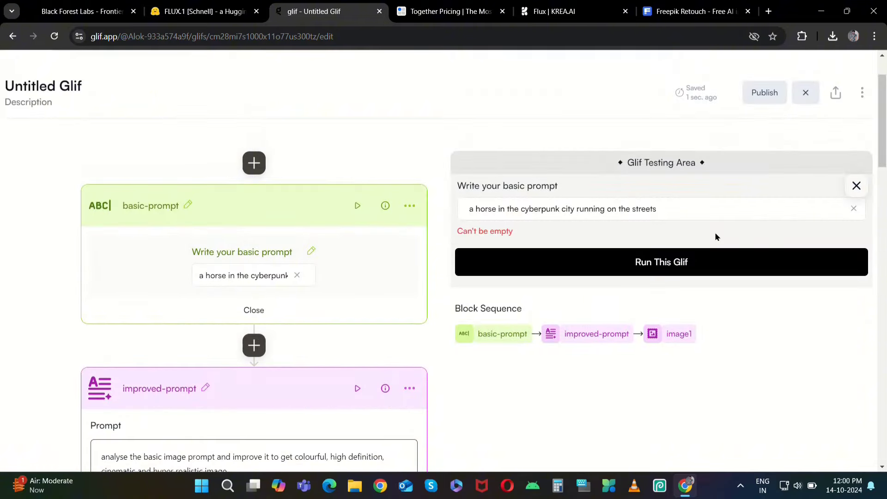
- Run the glif with the basic prompt "a horse in the cyberpunk city running on the streets" and open the generated image
{"action": "left_click", "coordinate": [691, 207]}
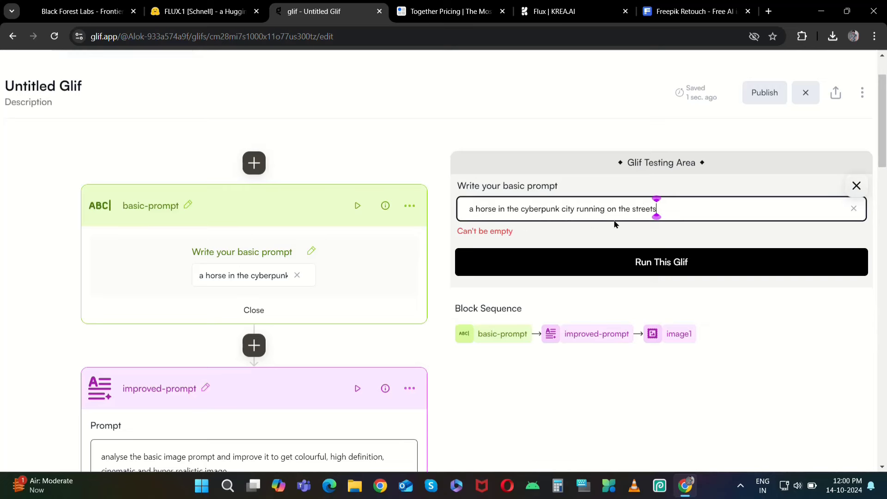
{"action": "left_click", "coordinate": [627, 263]}
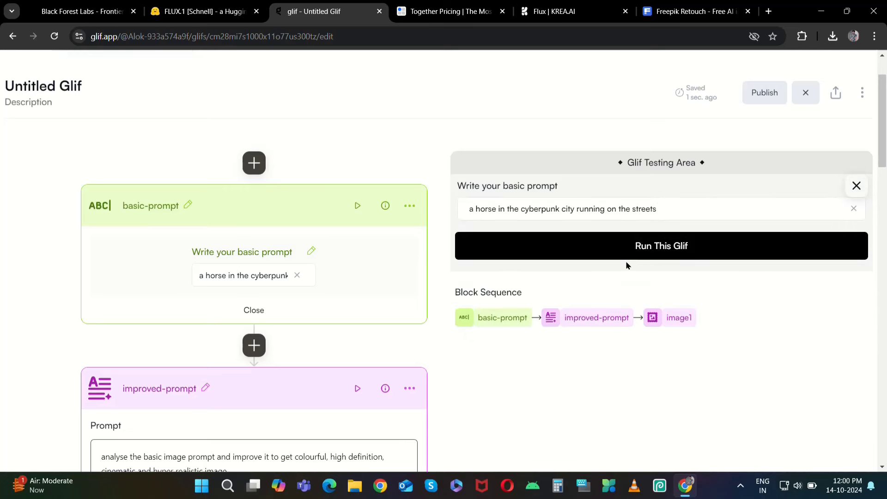
{"action": "left_click", "coordinate": [664, 246]}
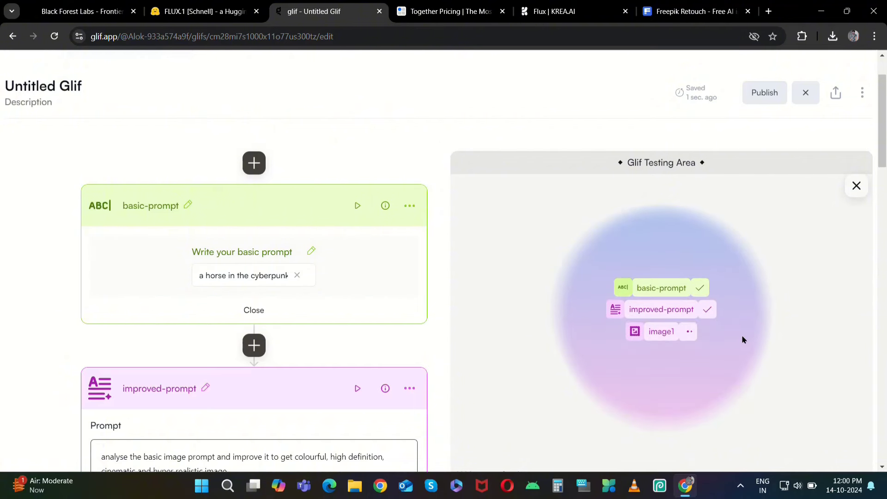
{"action": "scroll", "coordinate": [742, 339], "scroll_direction": "down", "scroll_amount": 3}
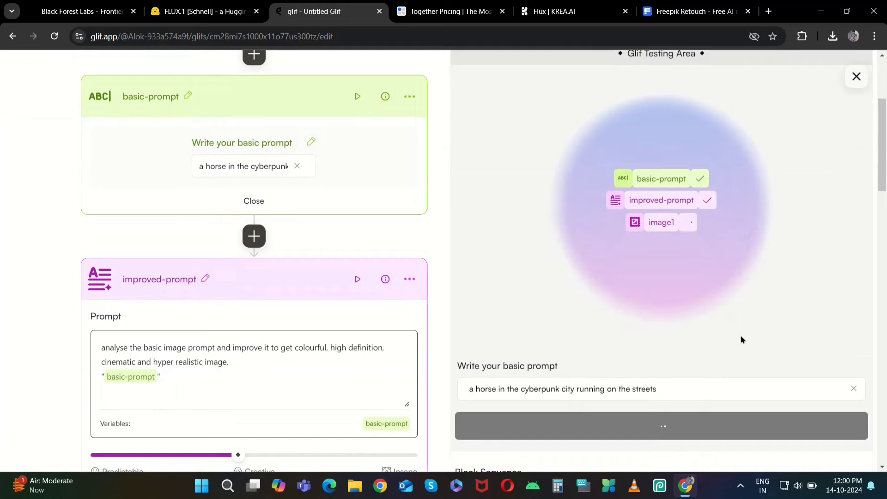
{"action": "scroll", "coordinate": [740, 335], "scroll_direction": "up", "scroll_amount": 3}
{"action": "scroll", "coordinate": [743, 339], "scroll_direction": "down", "scroll_amount": 1}
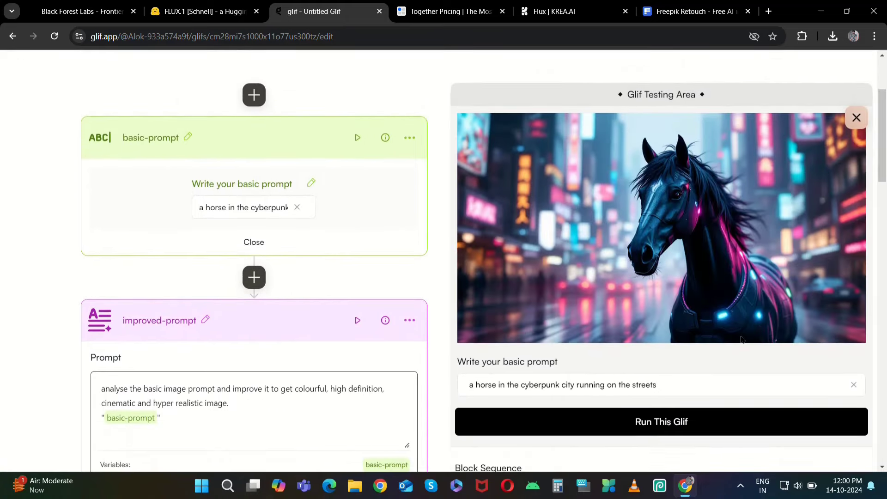
{"action": "left_click", "coordinate": [706, 222]}
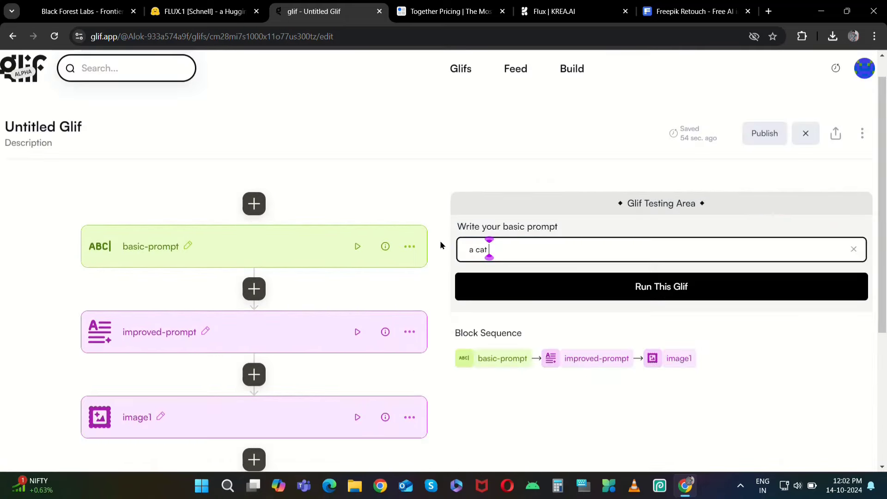
- Run the glif with the basic prompt "a cat with the body of a man wearing formal uniform in the office presenting the work"
{"action": "type", "text": "with the body of a"}
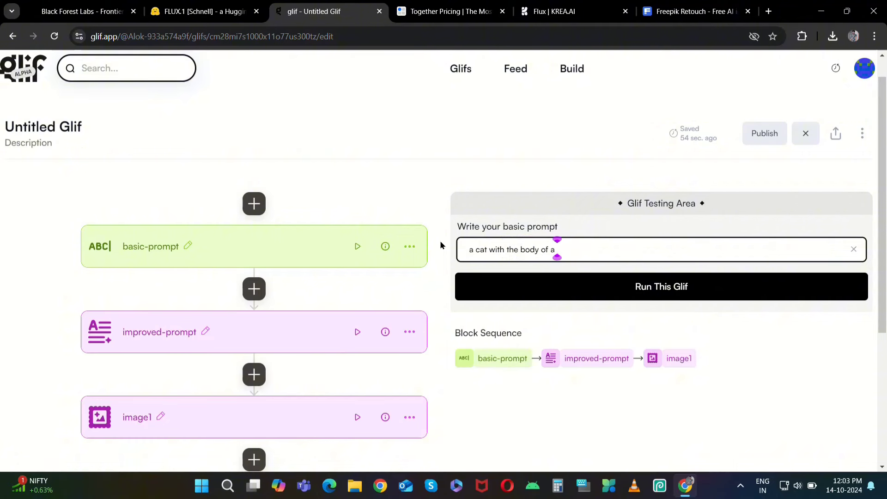
{"action": "type", "text": " man wearing formal unifor"}
{"action": "key", "text": "BackSpace"}
{"action": "key", "text": "BackSpace"}
{"action": "key", "text": "BackSpace"}
{"action": "key", "text": "BackSpace"}
{"action": "key", "text": "BackSpace"}
{"action": "key", "text": "BackSpace"}
{"action": "type", "text": "formal uniform in the office presenting t"}
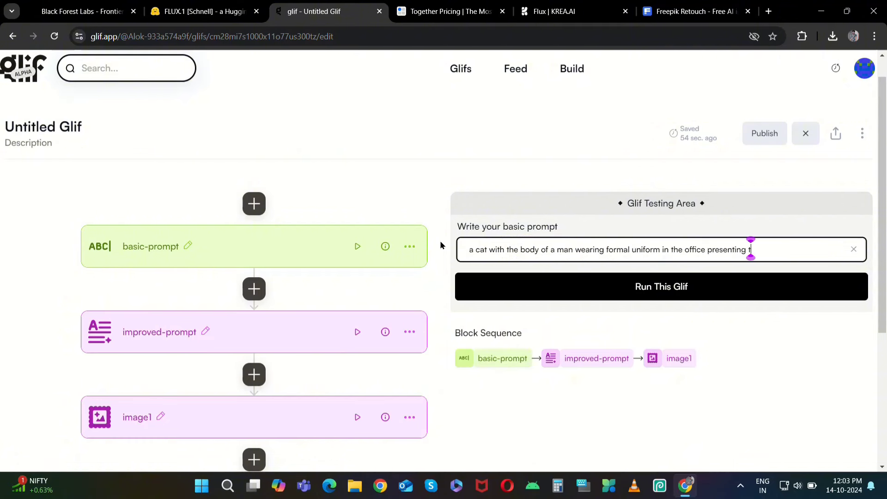
{"action": "type", "text": "he work"}
{"action": "key", "text": "Return"}
{"action": "scroll", "coordinate": [654, 249], "scroll_direction": "down", "scroll_amount": 2}
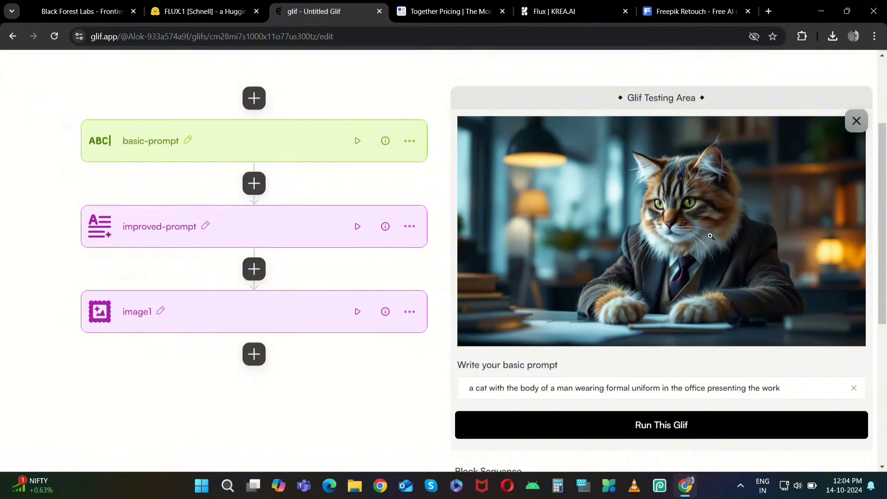
- Enlarge the generated cat image and save it to the computer
{"action": "left_click", "coordinate": [653, 248]}
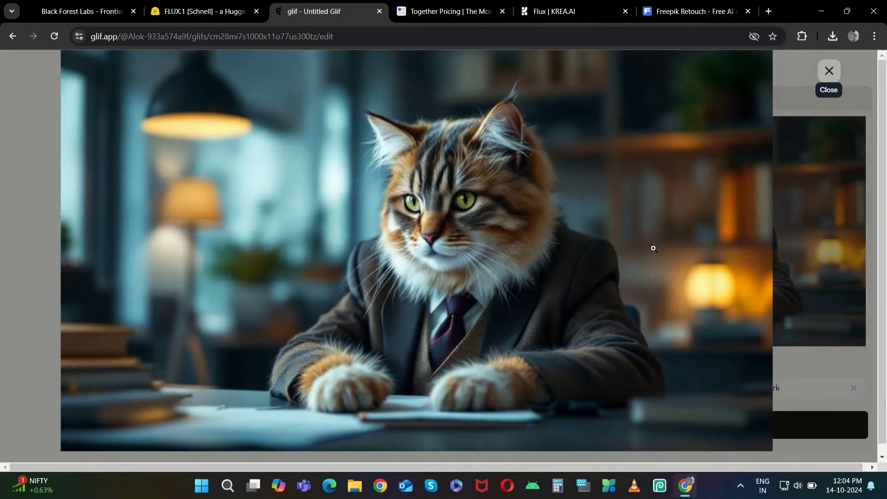
{"action": "right_click", "coordinate": [477, 187]}
{"action": "left_click", "coordinate": [514, 215]}
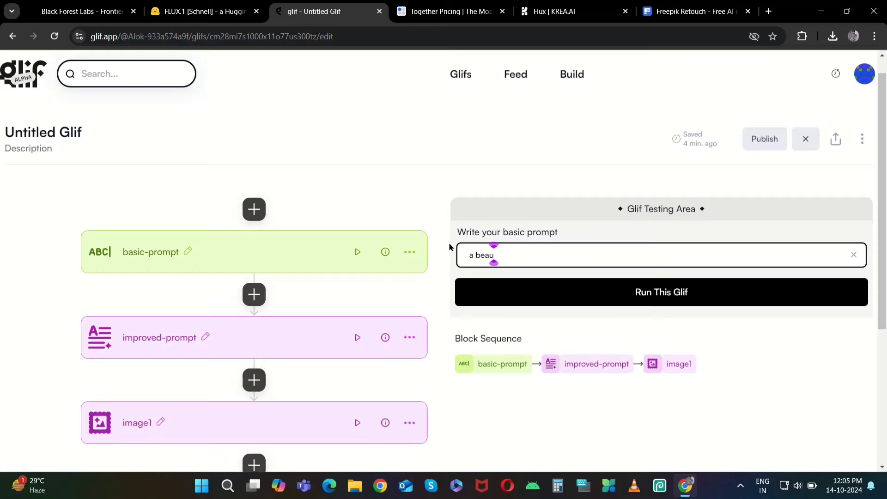
- Run the glif with the basic prompt "a beautiful dog sitting in the park during sunset"
{"action": "type", "text": "tiful dog wit"}
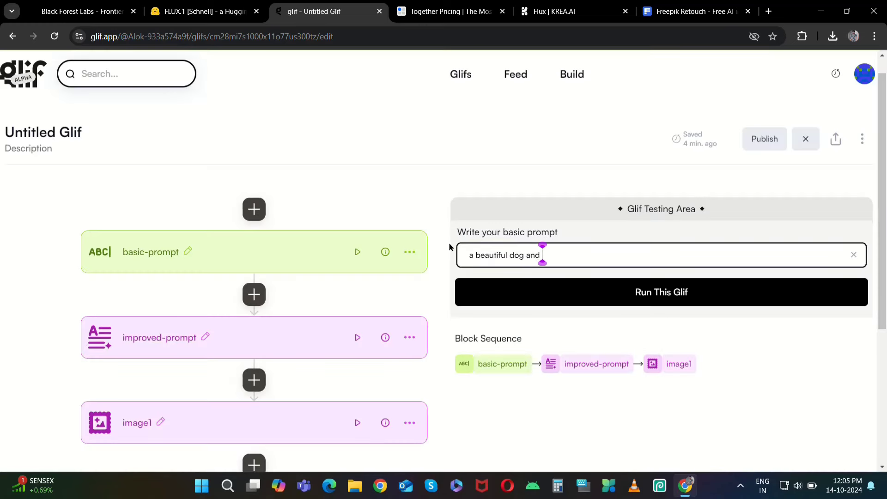
{"action": "key", "text": "BackSpace"}
{"action": "key", "text": "BackSpace"}
{"action": "key", "text": "BackSpace"}
{"action": "type", "text": "sitting in the park during sunset"}
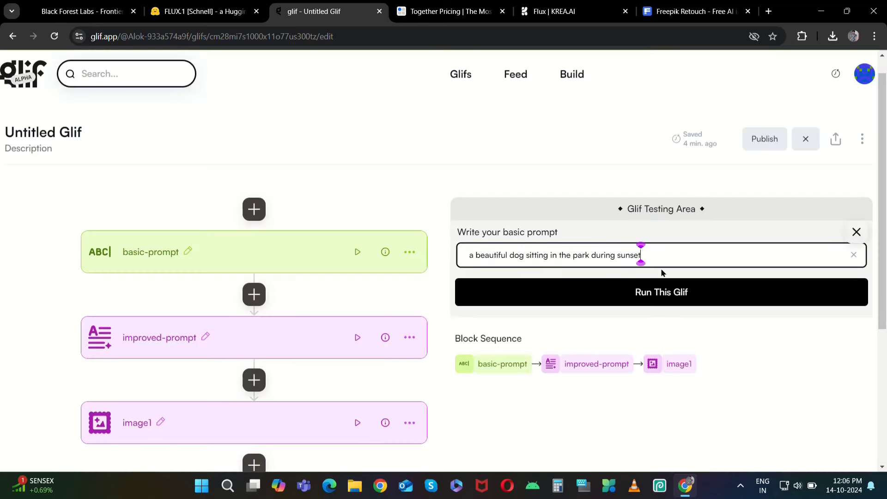
{"action": "left_click", "coordinate": [661, 291]}
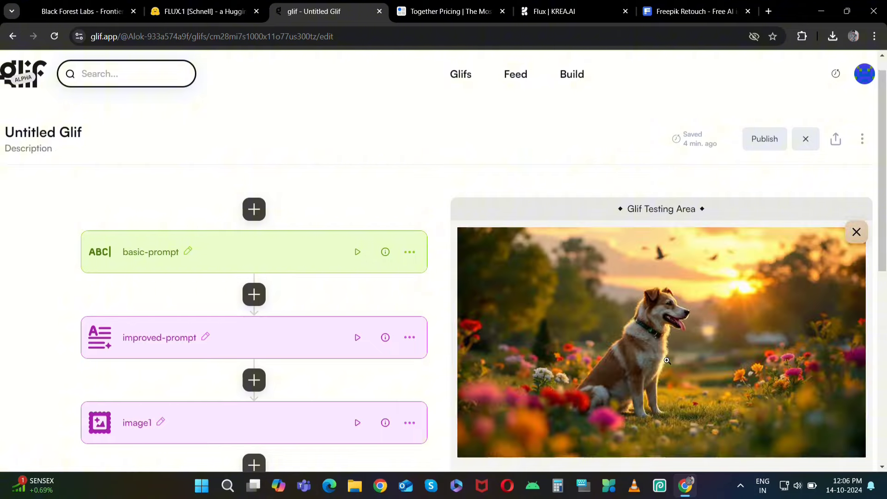
- Enlarge the generated dog image and save it to the computer
{"action": "left_click", "coordinate": [667, 360]}
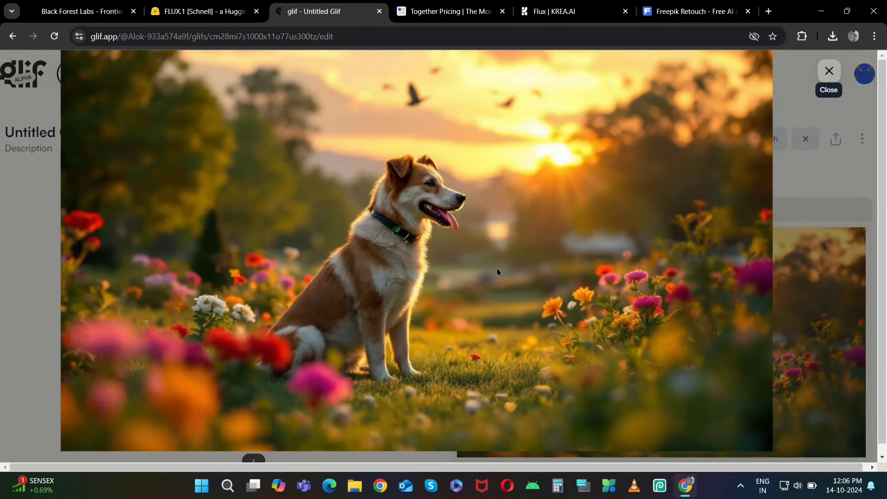
{"action": "right_click", "coordinate": [359, 257]}
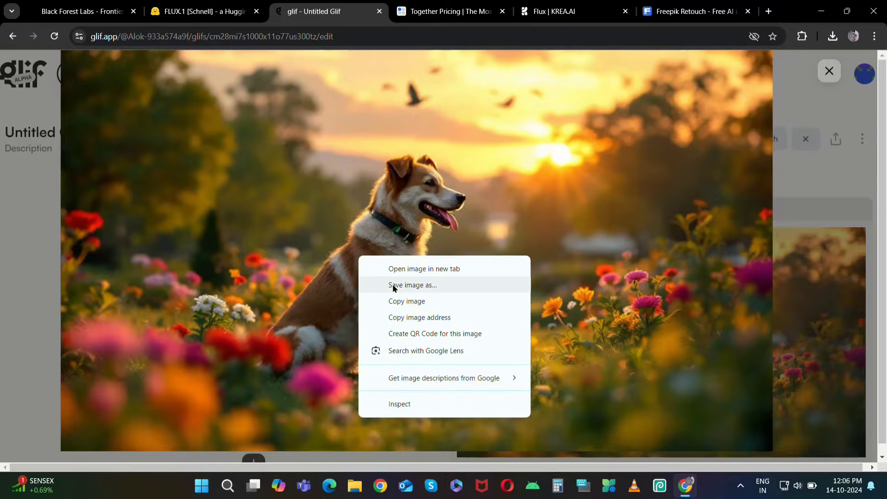
{"action": "left_click", "coordinate": [393, 284]}
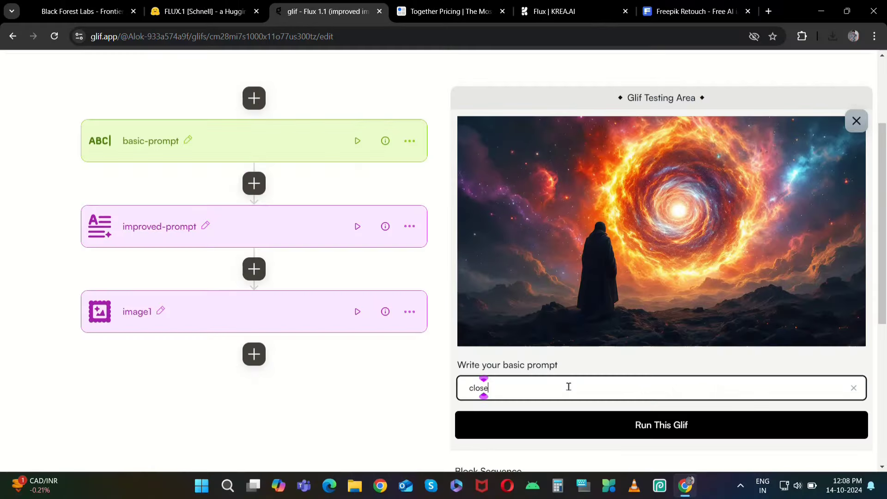
- Generate two images in a row from the basic prompt "close-up shot of Virat Kohli the indian cricketer"
{"action": "type", "text": "-up shot of Virat Kohli the indian cricketer"}
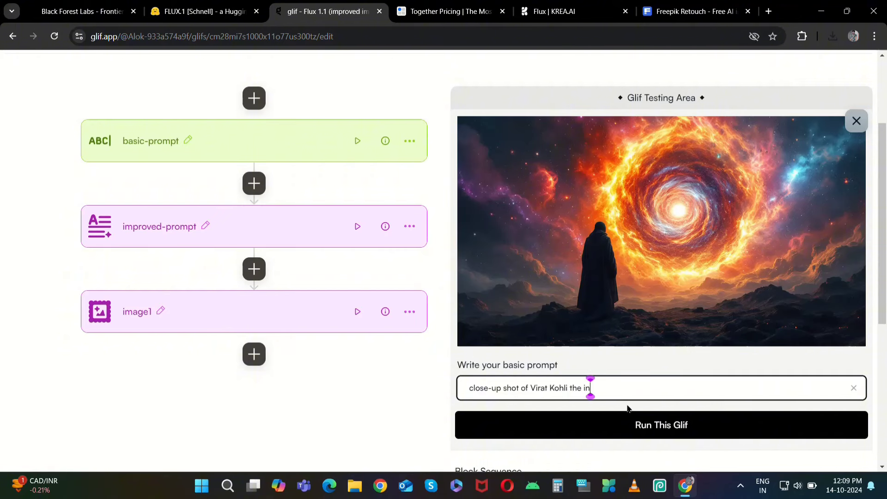
{"action": "left_click", "coordinate": [663, 429]}
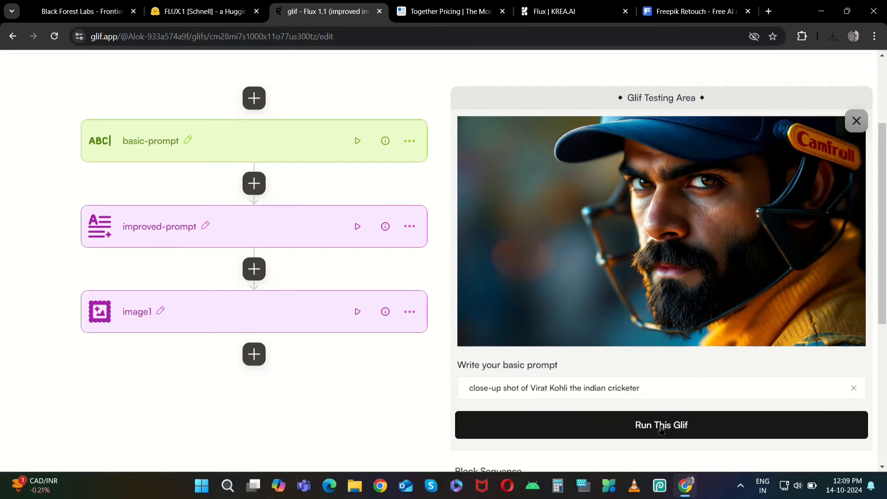
{"action": "left_click", "coordinate": [661, 429]}
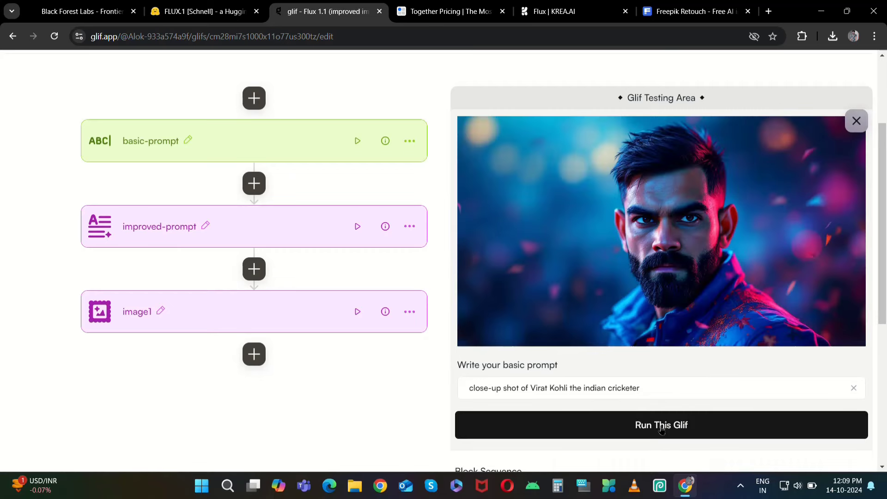
- Enlarge the second generated cricketer portrait and save it to the computer
{"action": "left_click", "coordinate": [694, 258]}
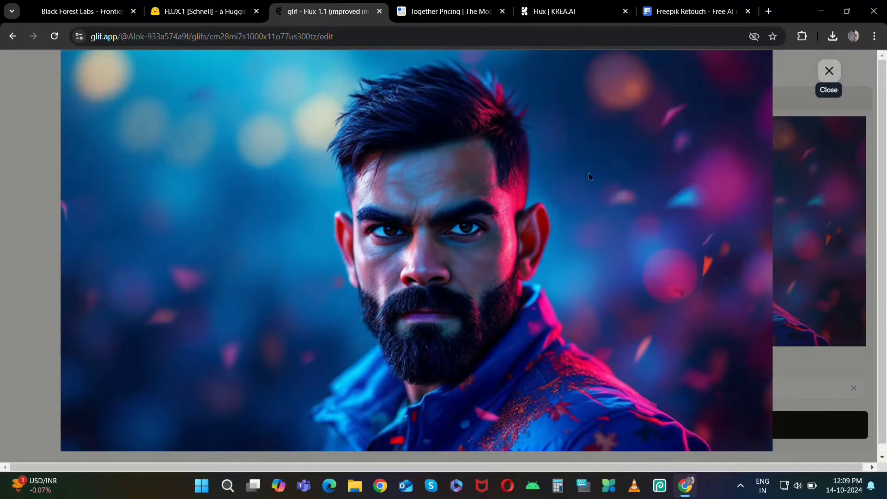
{"action": "right_click", "coordinate": [589, 173]}
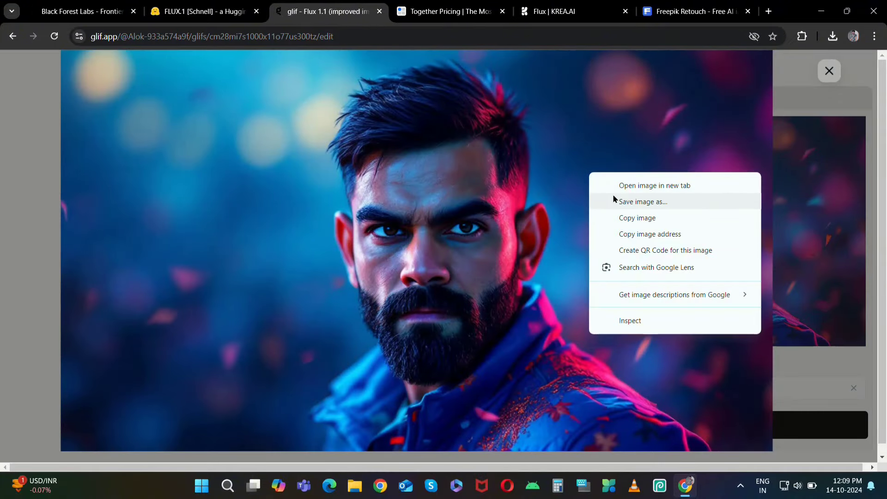
{"action": "left_click", "coordinate": [648, 205]}
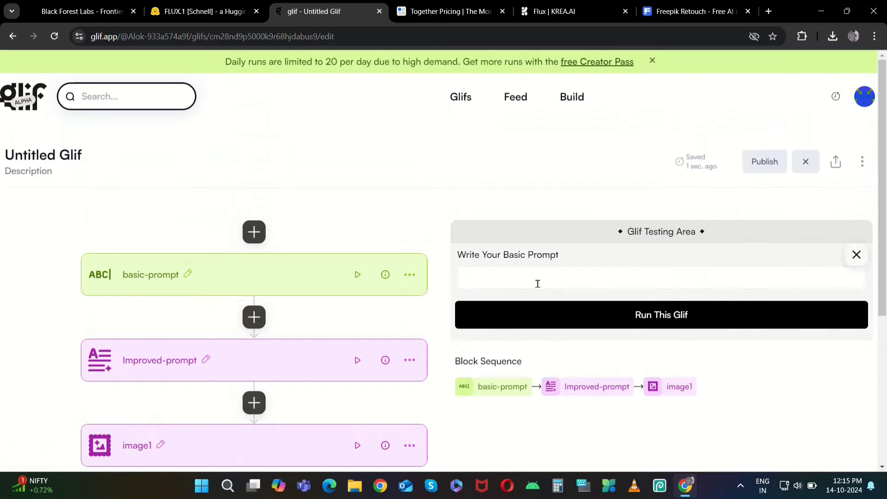
- Run the glif with the basic prompt "the hybrid of elephant and tand the shark in the ocean"
{"action": "left_click", "coordinate": [537, 287]}
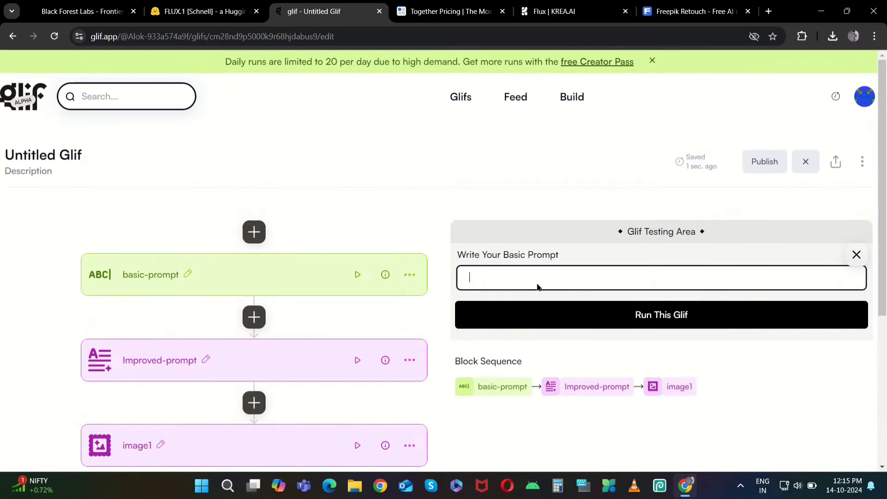
{"action": "type", "text": "the hybrid of elep"}
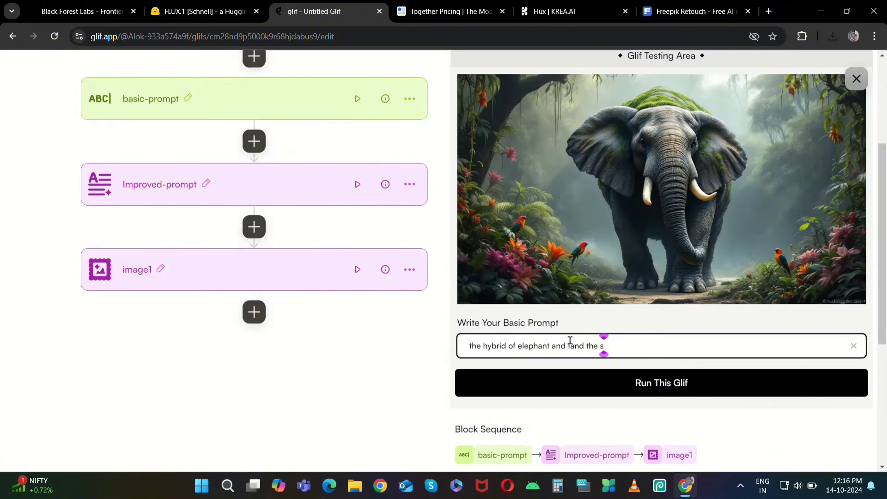
{"action": "type", "text": "hark in the ocean"}
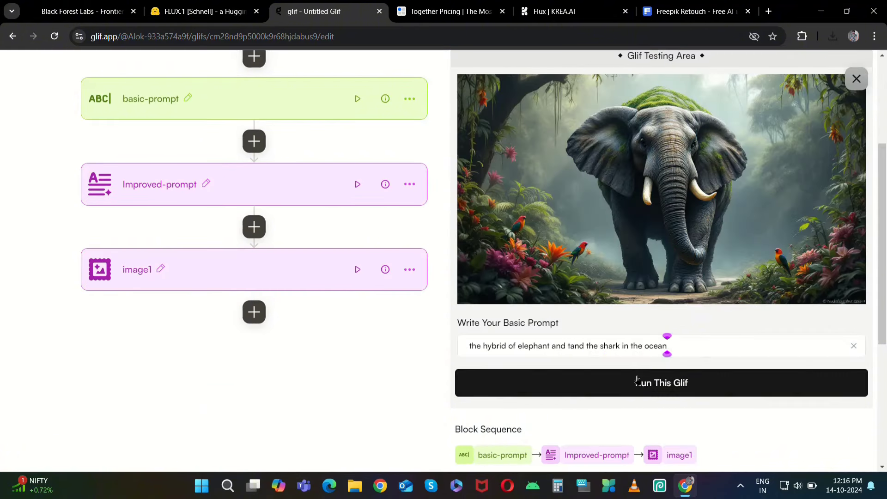
{"action": "left_click", "coordinate": [637, 379]}
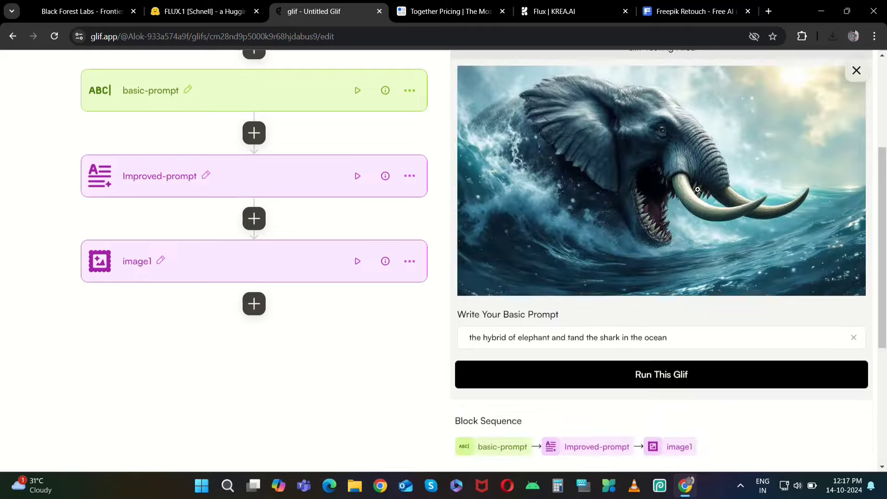
- Enlarge the generated elephant-shark image to inspect it, then close the enlarged view
{"action": "left_click", "coordinate": [529, 262]}
{"action": "right_click", "coordinate": [529, 262]}
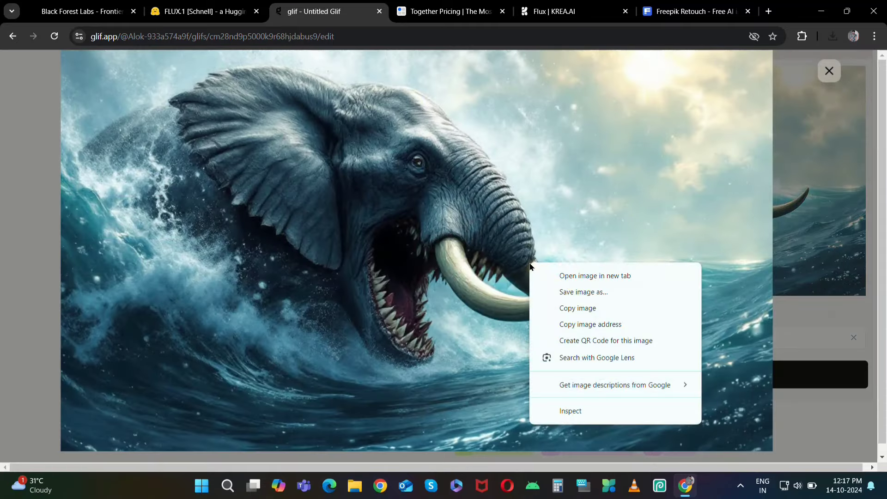
{"action": "left_click", "coordinate": [829, 70]}
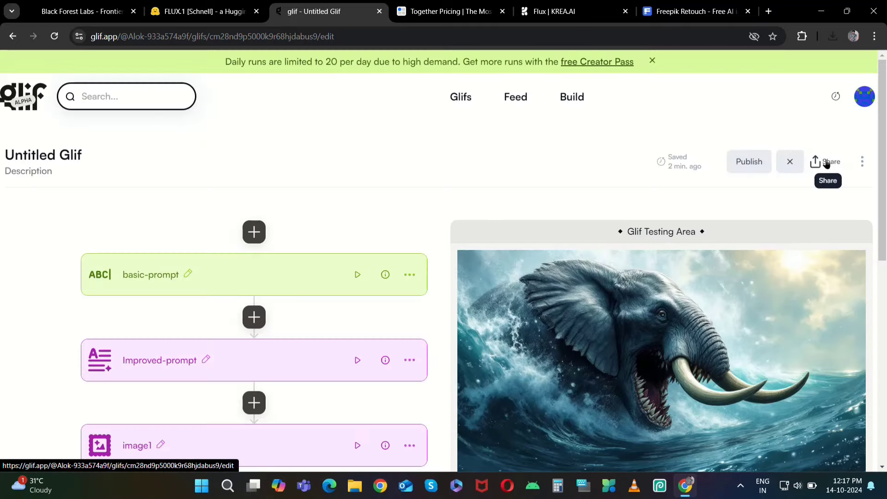
- Title the glif "Free Flux 1.1 pro", describe it as "generate realistic images", and publish it
{"action": "left_click", "coordinate": [75, 154]}
{"action": "left_click_drag", "start_coordinate": [76, 154], "coordinate": [1, 151]}
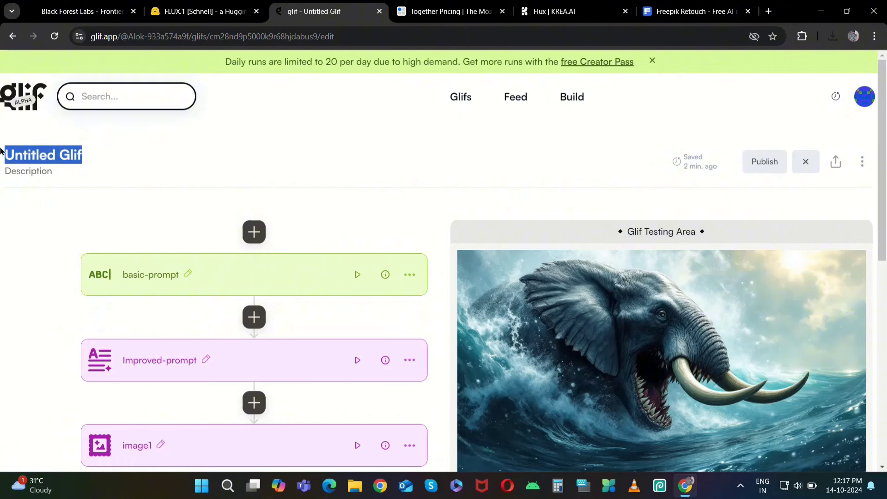
{"action": "type", "text": "Free Flux 1.1 pro"}
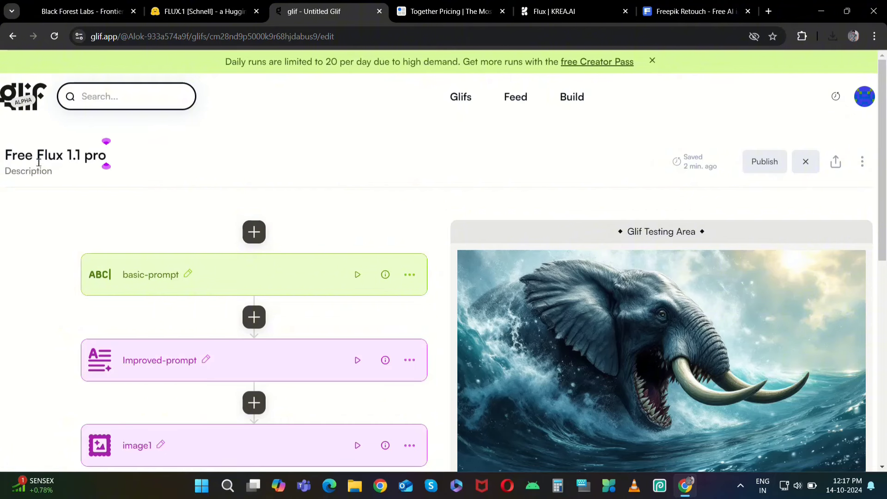
{"action": "left_click", "coordinate": [43, 175]}
{"action": "type", "text": "generate realistic images"}
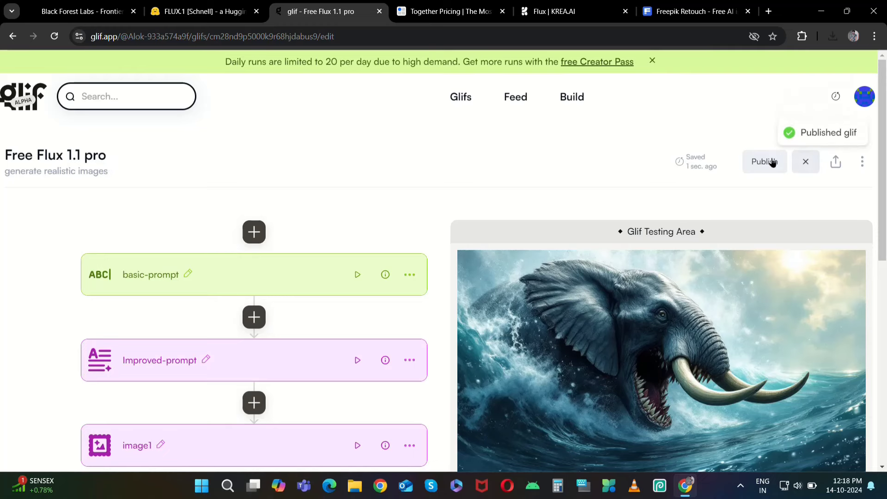
{"action": "left_click", "coordinate": [805, 162]}
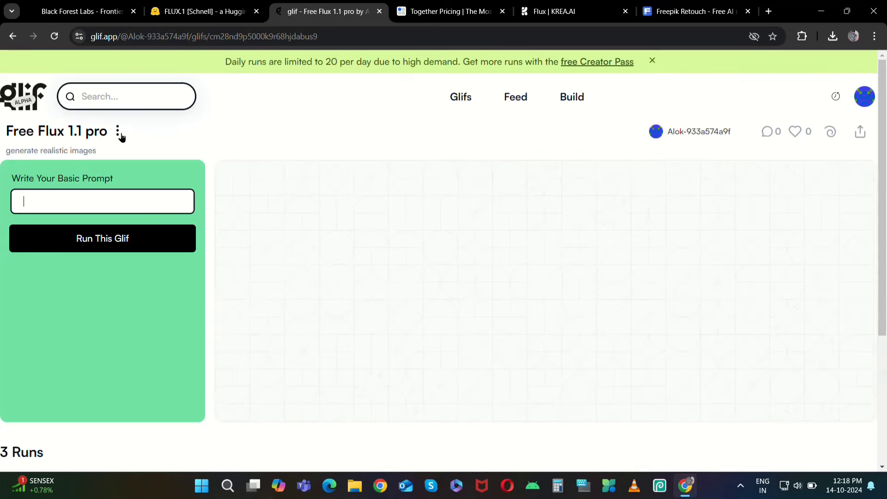
- Check which management options the published glif's page offers
{"action": "left_click", "coordinate": [117, 131]}
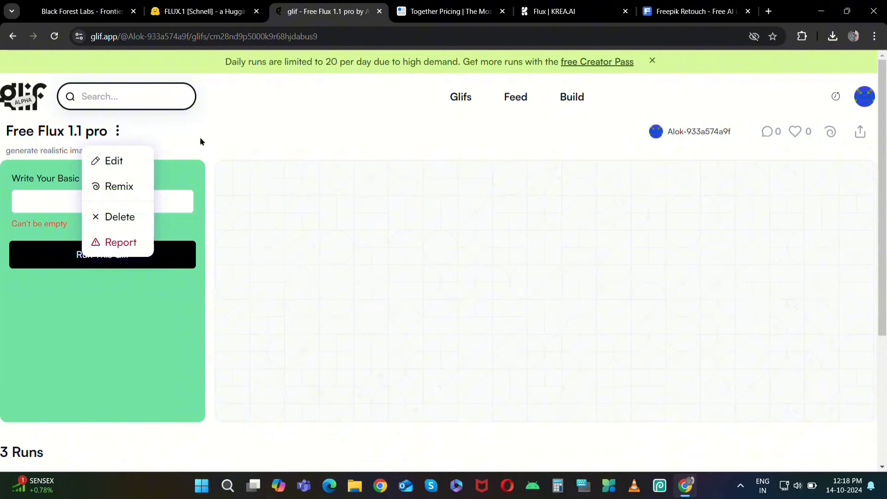
{"action": "left_click", "coordinate": [293, 215]}
{"action": "scroll", "coordinate": [673, 120], "scroll_direction": "down", "scroll_amount": 1}
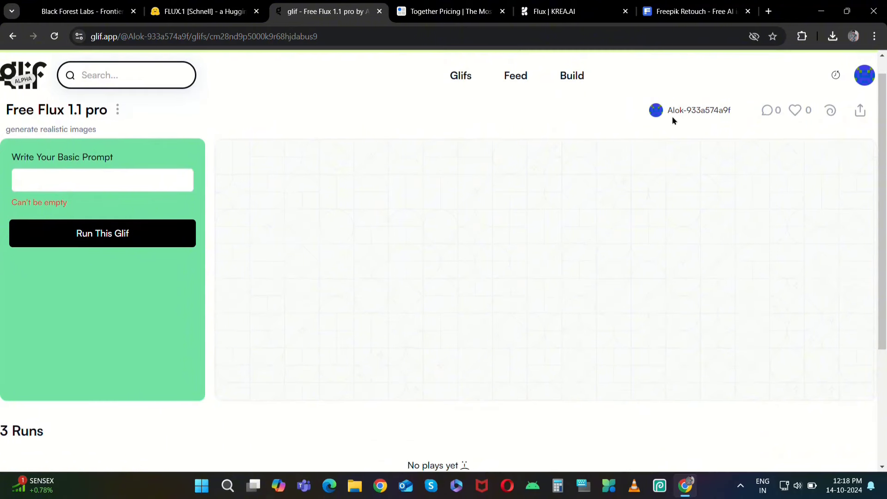
- Share the published glif by link and open that link in a new browser window
{"action": "left_click", "coordinate": [862, 109]}
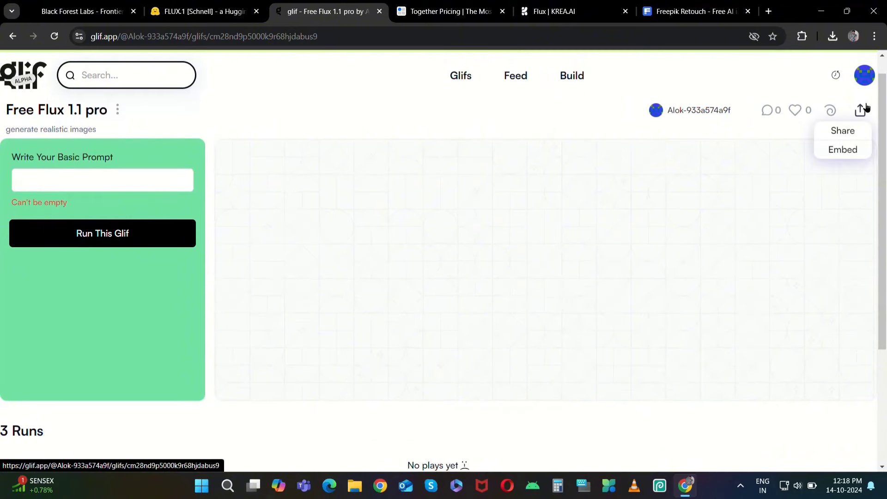
{"action": "left_click", "coordinate": [842, 130]}
{"action": "key", "text": "ctrl+n"}
{"action": "type", "text": "https://glif.app/@Alok-933a574a9f/glifs/cm28nd9p5000k9r68hjdabus9"}
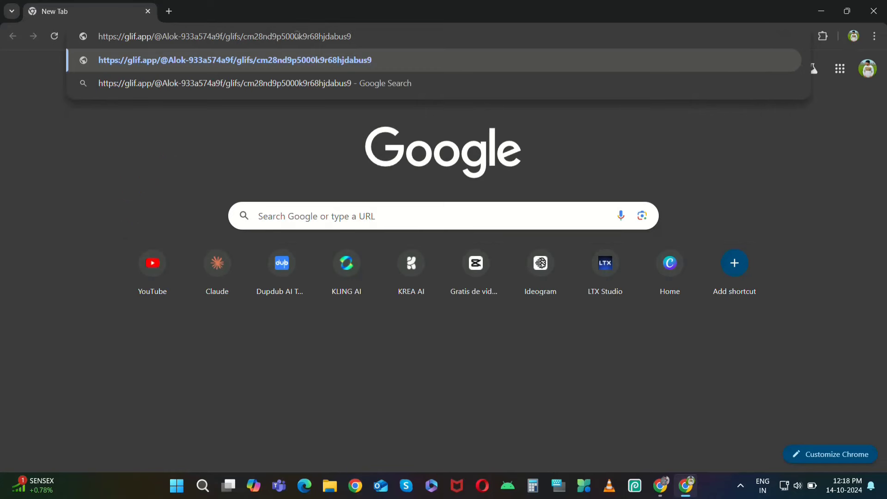
{"action": "key", "text": "Return"}
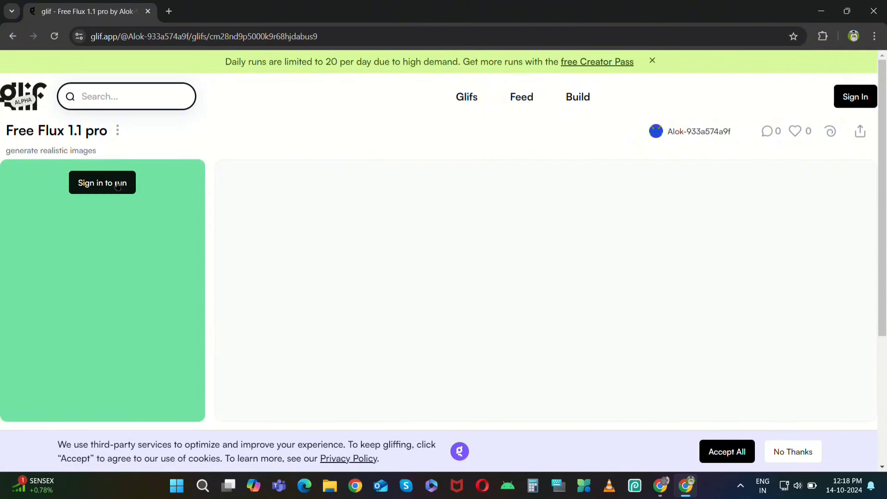
- Sign in on the shared glif page and run it with the basic prompt "the alien in the glass"
{"action": "left_click", "coordinate": [118, 184]}
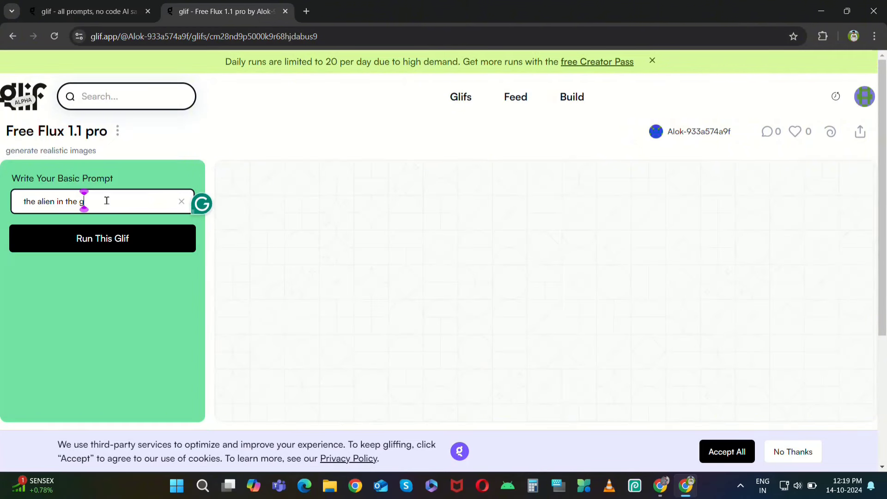
{"action": "type", "text": "ss"}
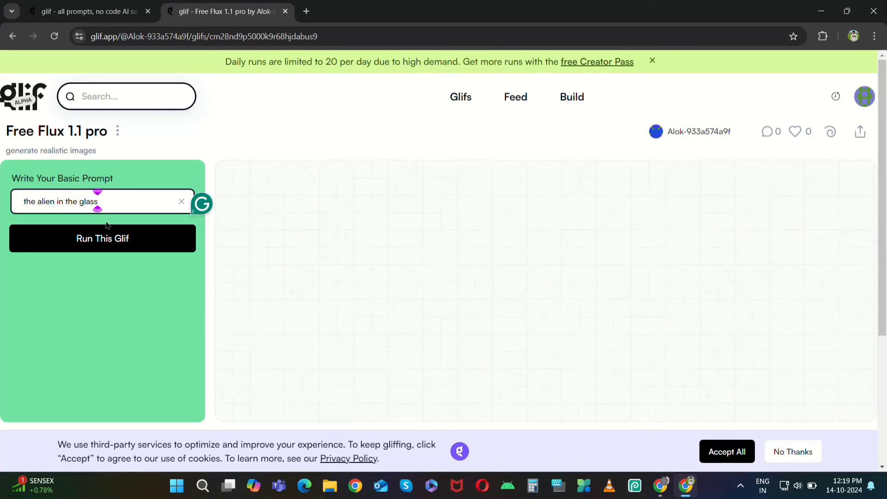
{"action": "left_click", "coordinate": [106, 248]}
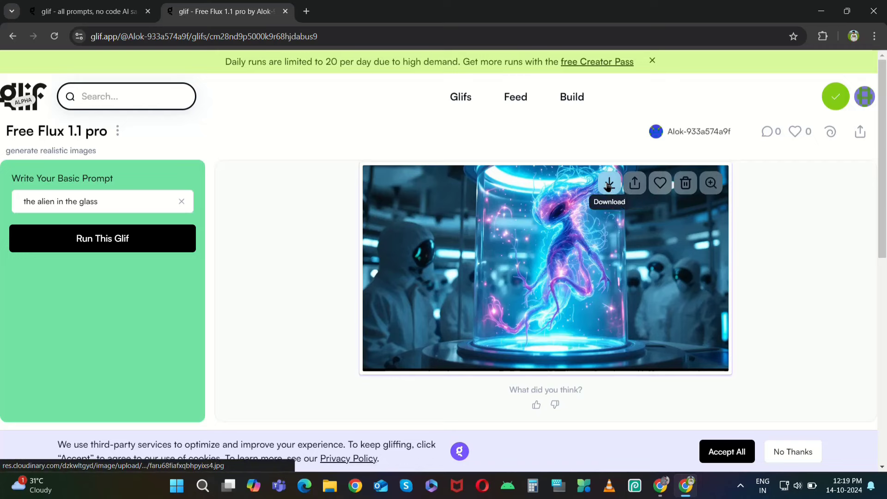
- Download the generated alien image and view the downloaded file in the image viewer
{"action": "left_click", "coordinate": [608, 186]}
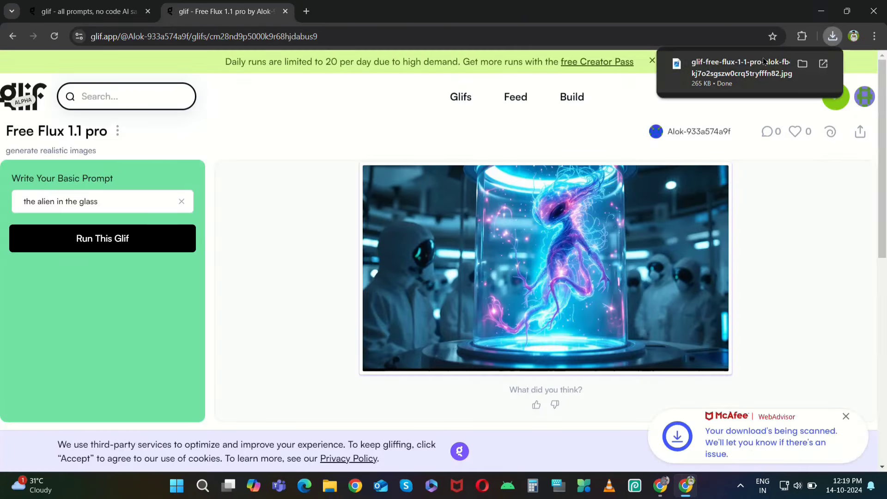
{"action": "left_click", "coordinate": [763, 61]}
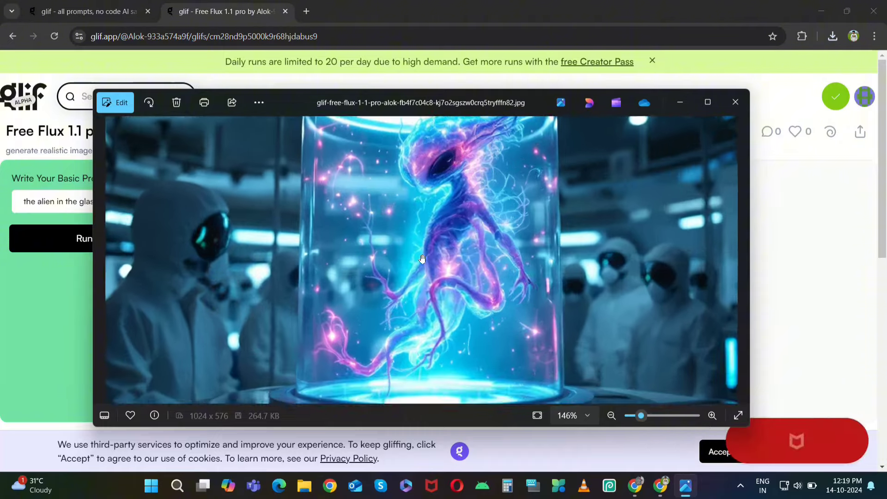
{"action": "scroll", "coordinate": [421, 259], "scroll_direction": "down", "scroll_amount": 3}
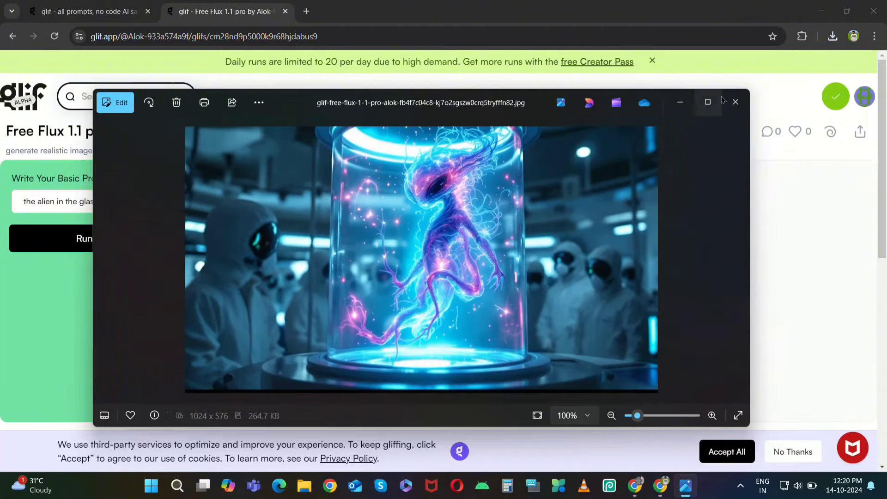
{"action": "left_click", "coordinate": [735, 101]}
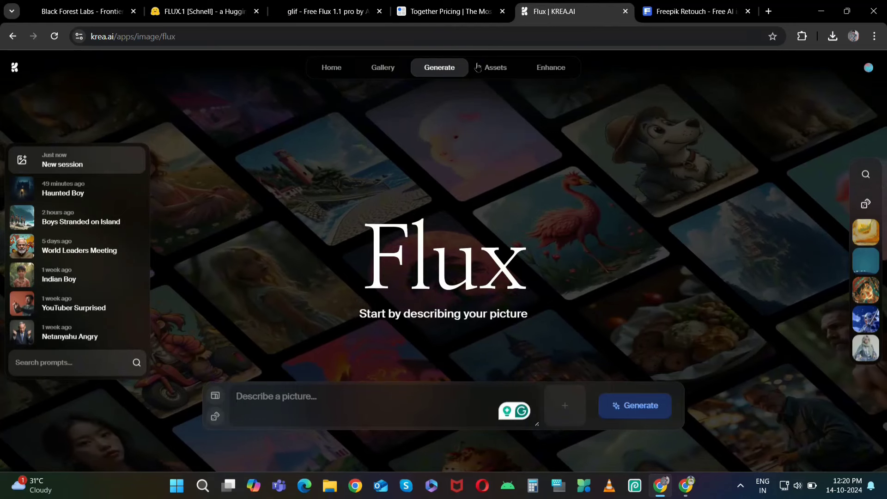
- Switch to KREA's Flux generator and review the images from earlier sessions, starting with World Leaders Meeting
{"action": "mouse_move", "coordinate": [437, 71]}
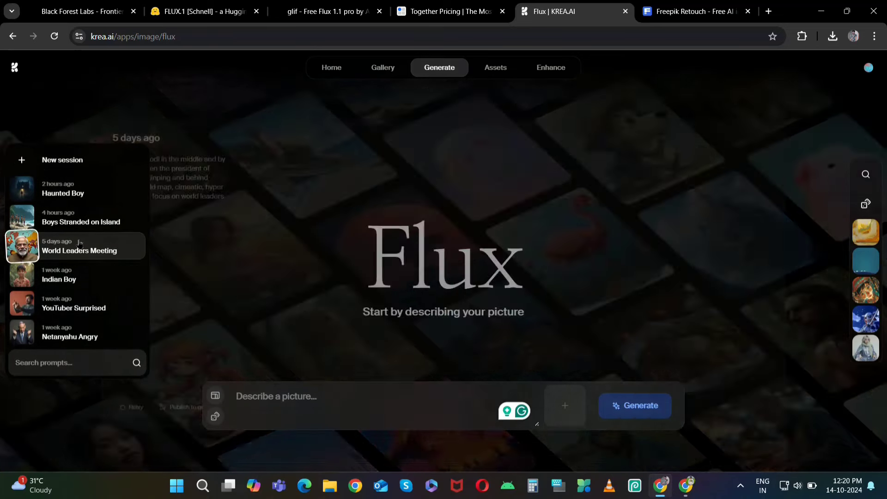
{"action": "left_click", "coordinate": [79, 245]}
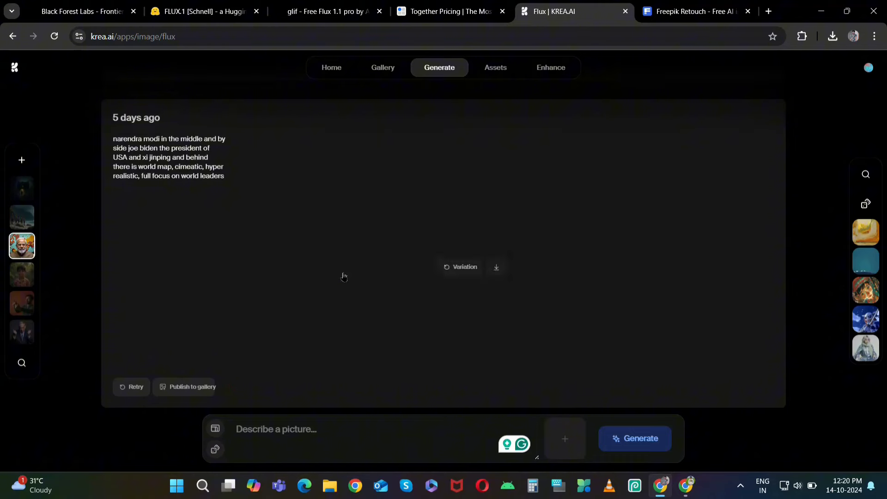
{"action": "scroll", "coordinate": [56, 298], "scroll_direction": "down", "scroll_amount": 5}
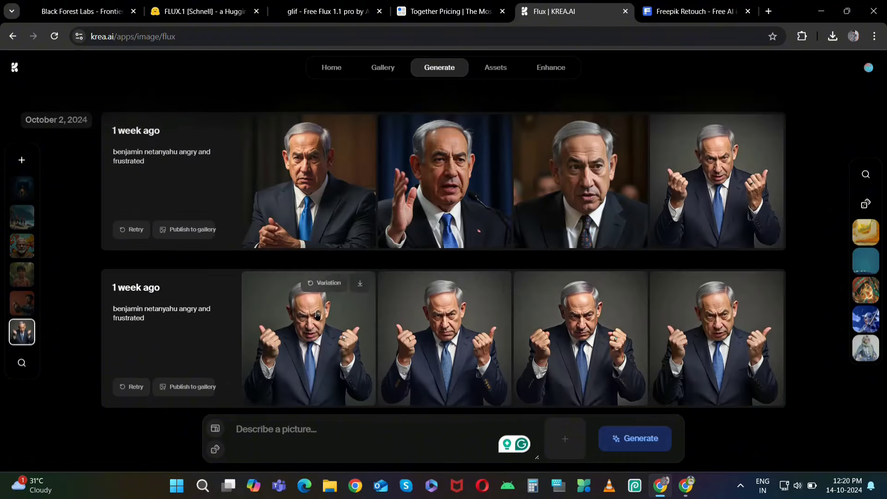
- Switch to Freepik, open its AI image generator, and show the available generation modes
{"action": "key", "text": "ctrl+shift+Tab"}
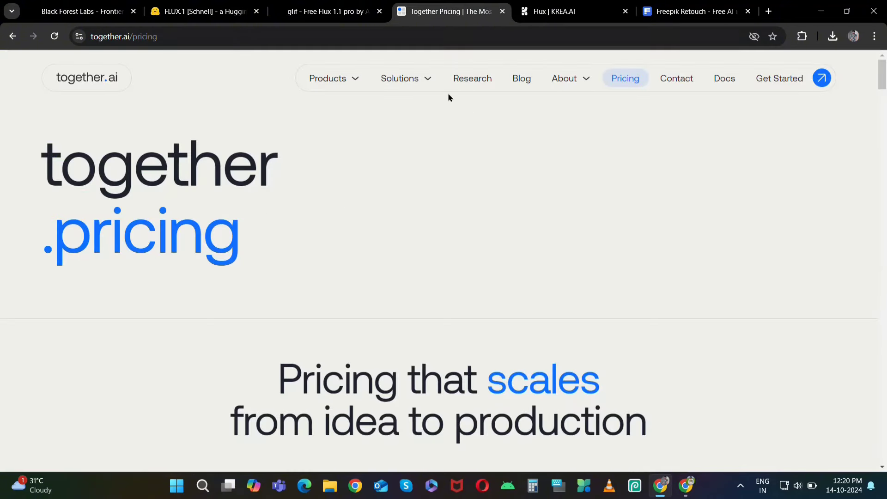
{"action": "left_click", "coordinate": [692, 4]}
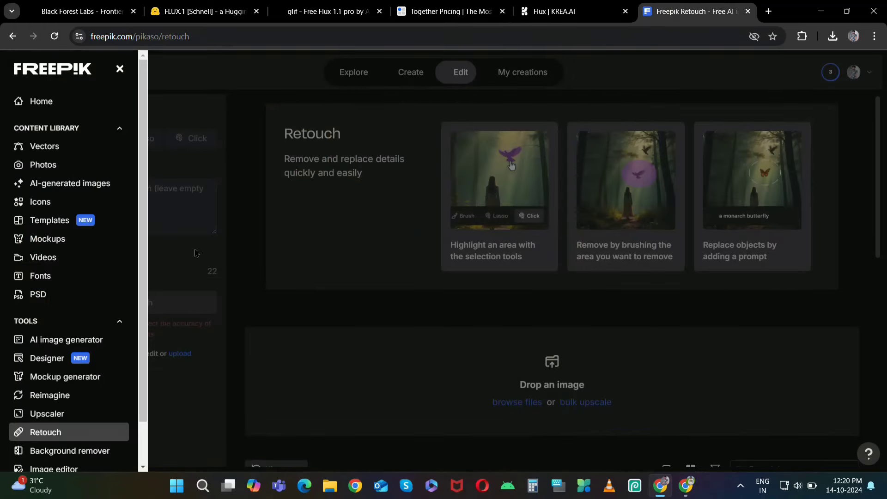
{"action": "left_click", "coordinate": [80, 341]}
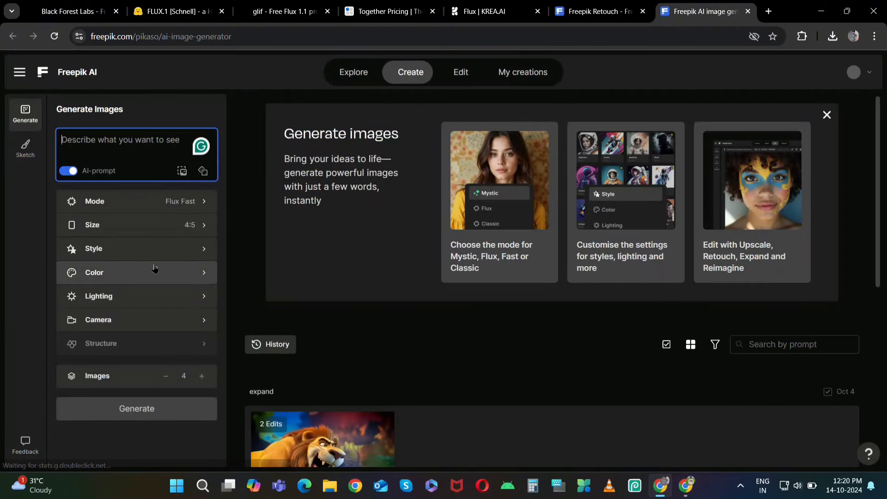
{"action": "left_click", "coordinate": [152, 210]}
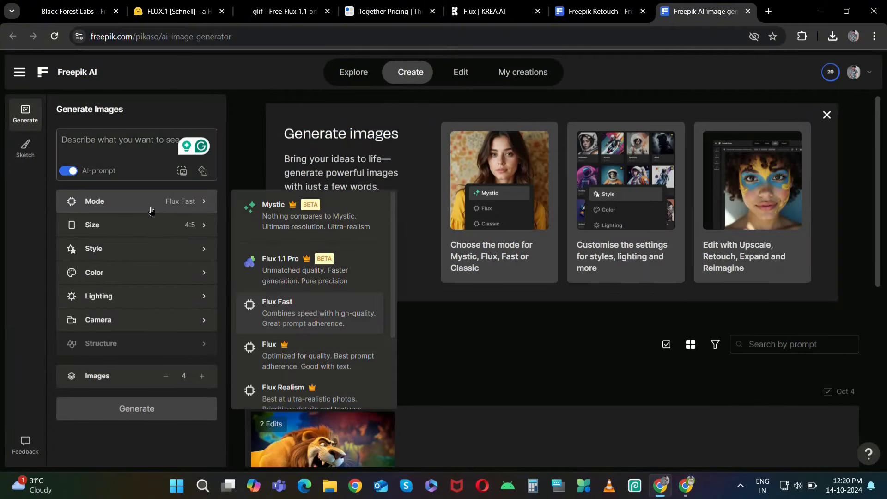